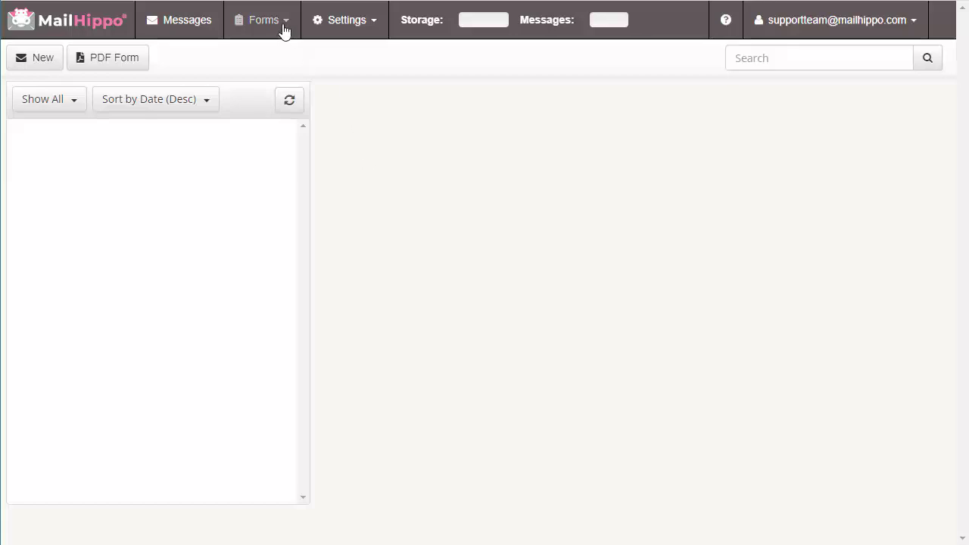
Go to the Manage Published Forms page through Forms > Publish Forms
left_click(279, 27)
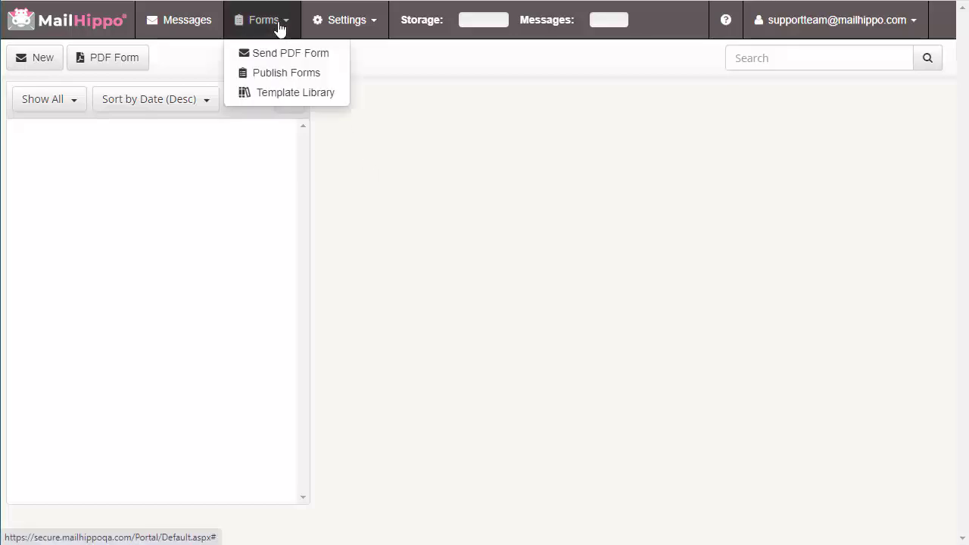
left_click(284, 75)
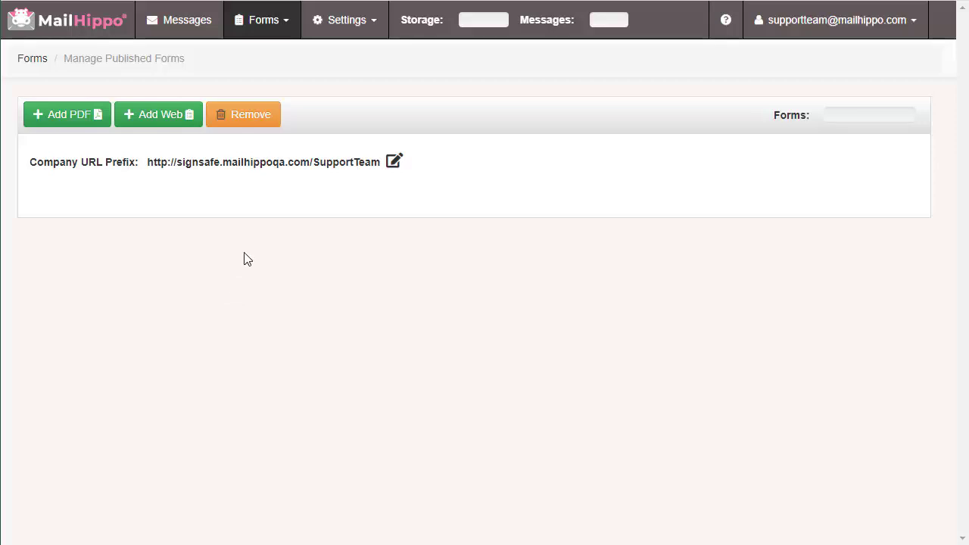
Create a new web form named 'Test Form' and continue into the form editor
left_click(161, 123)
left_click(443, 113)
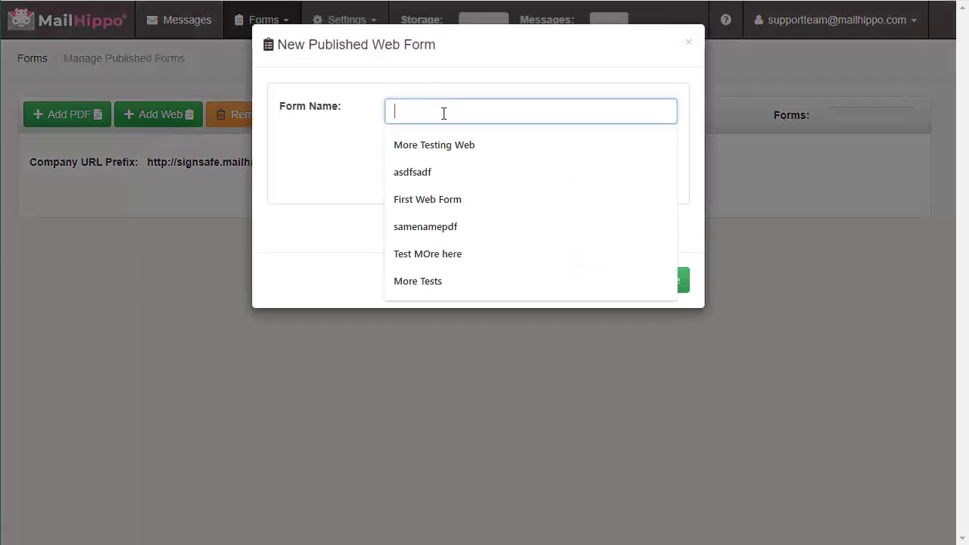
type("Test Form")
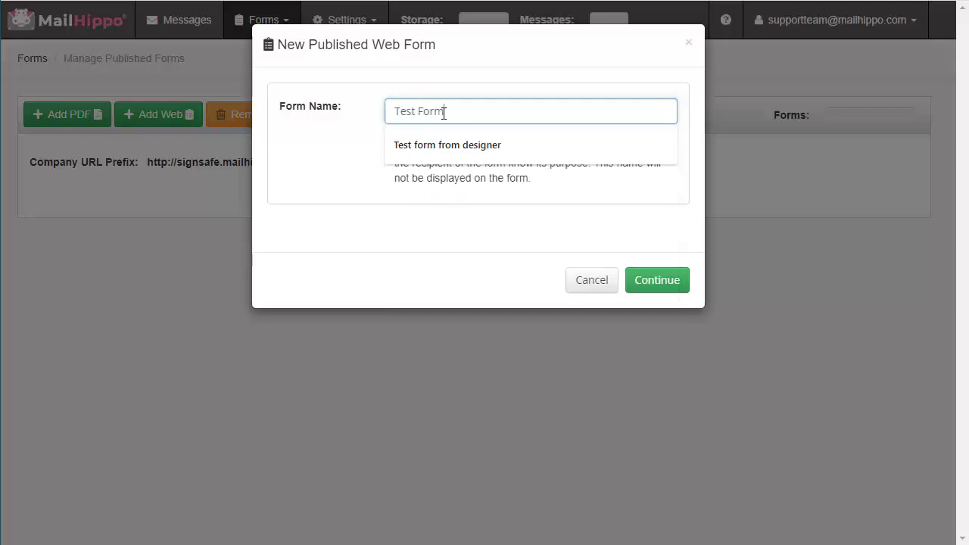
left_click(658, 285)
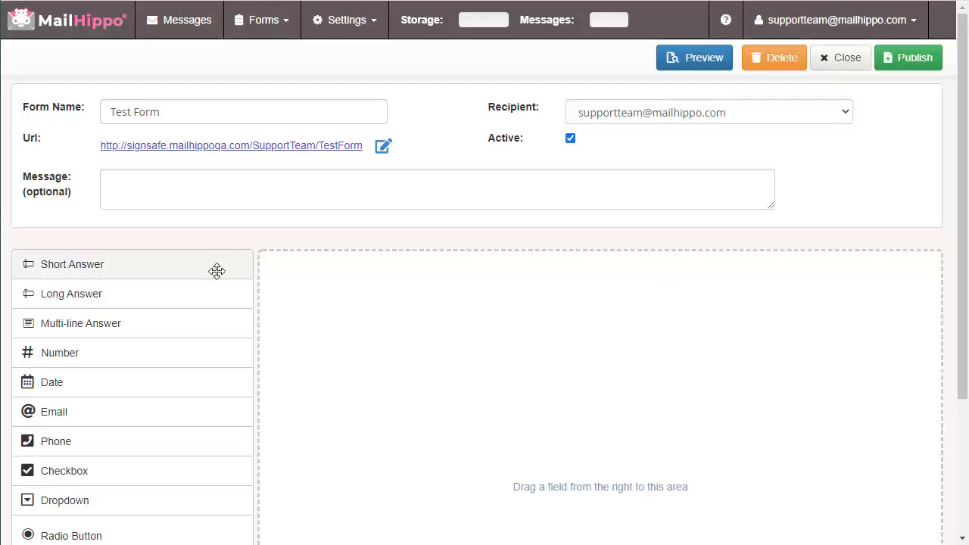
scroll(134, 452, "down", 2)
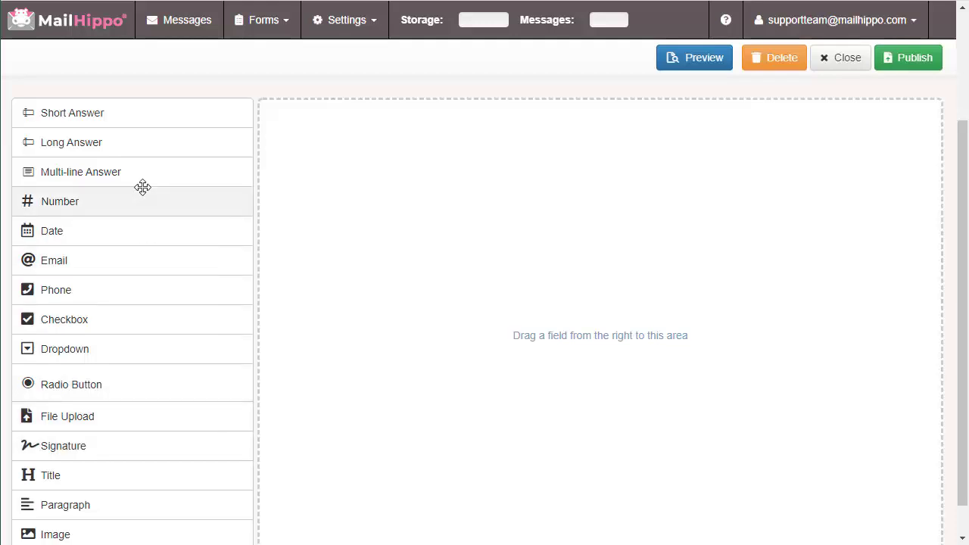
scroll(156, 338, "up", 2)
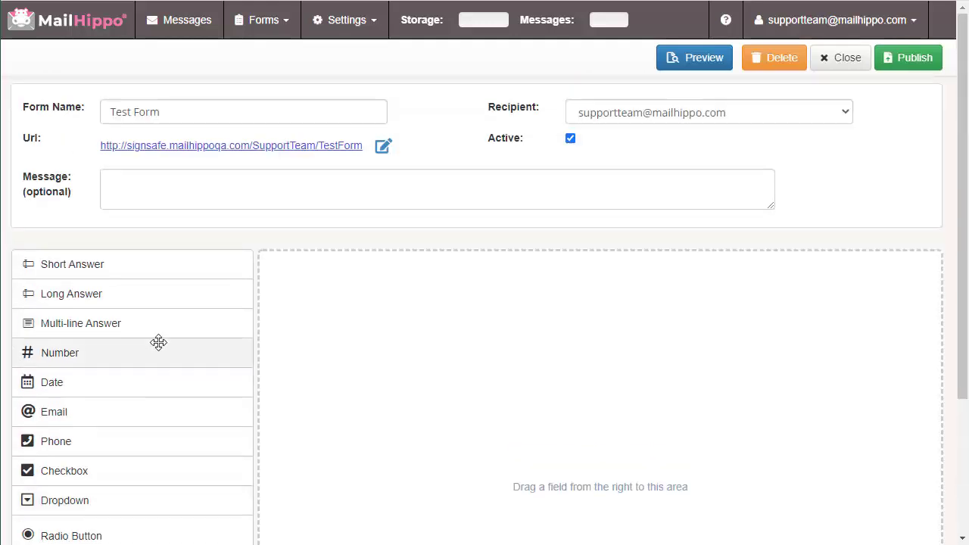
scroll(636, 364, "down", 2)
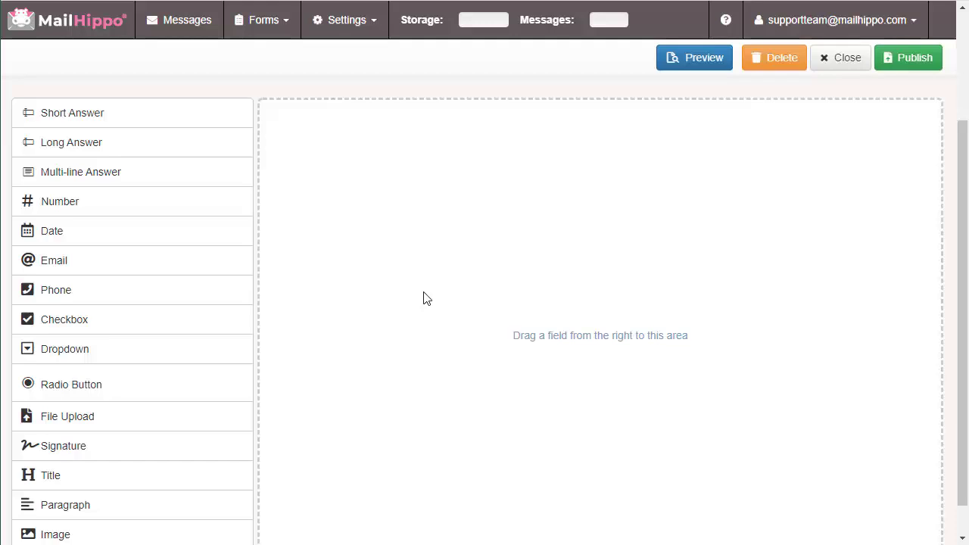
scroll(424, 298, "up", 2)
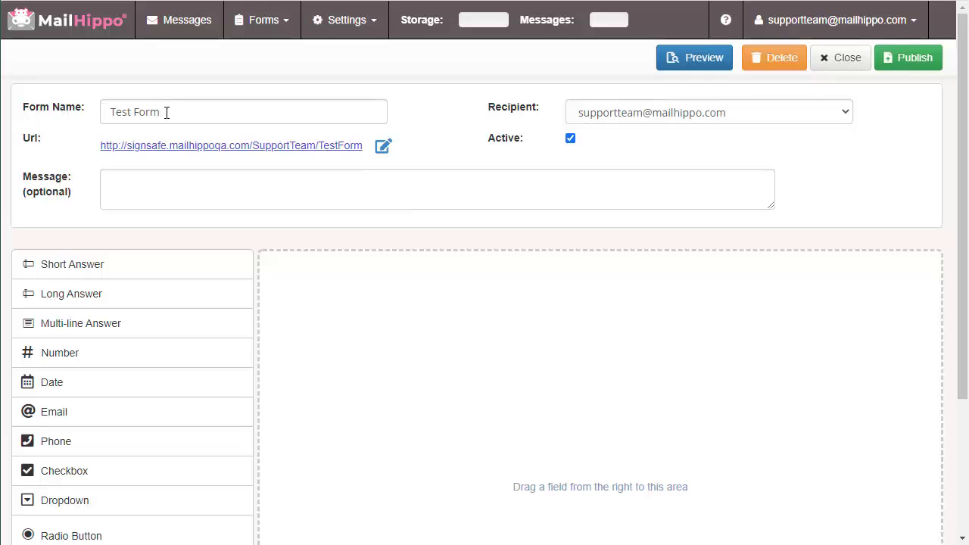
left_click(691, 114)
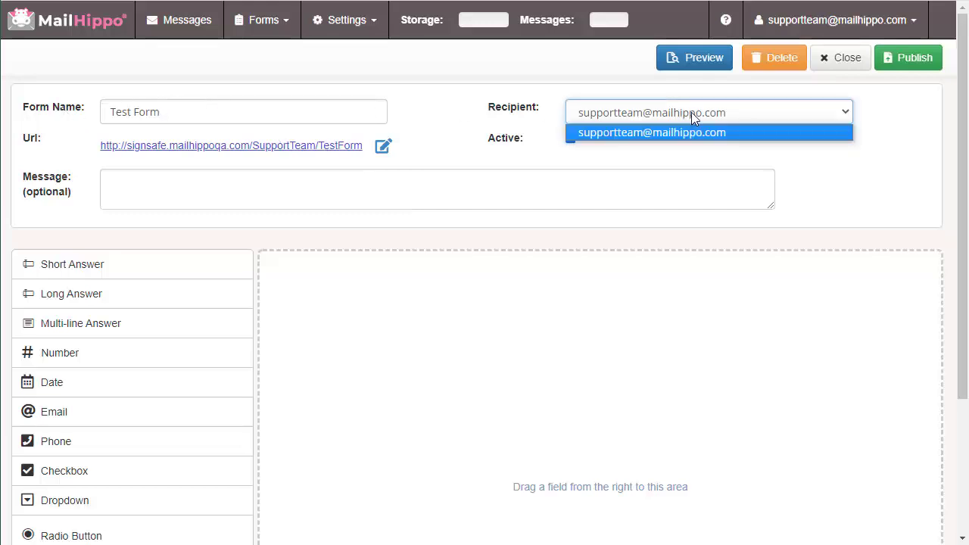
left_click(676, 113)
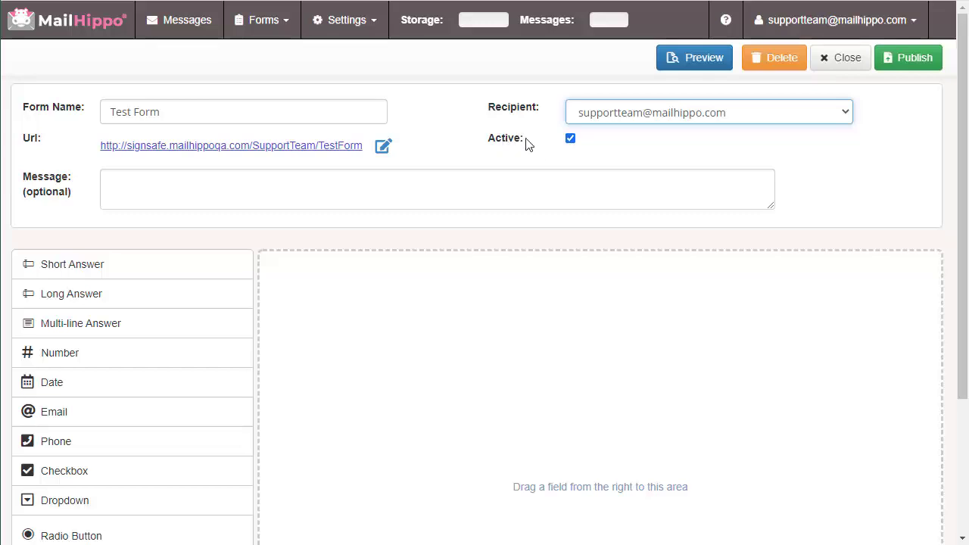
left_click(188, 188)
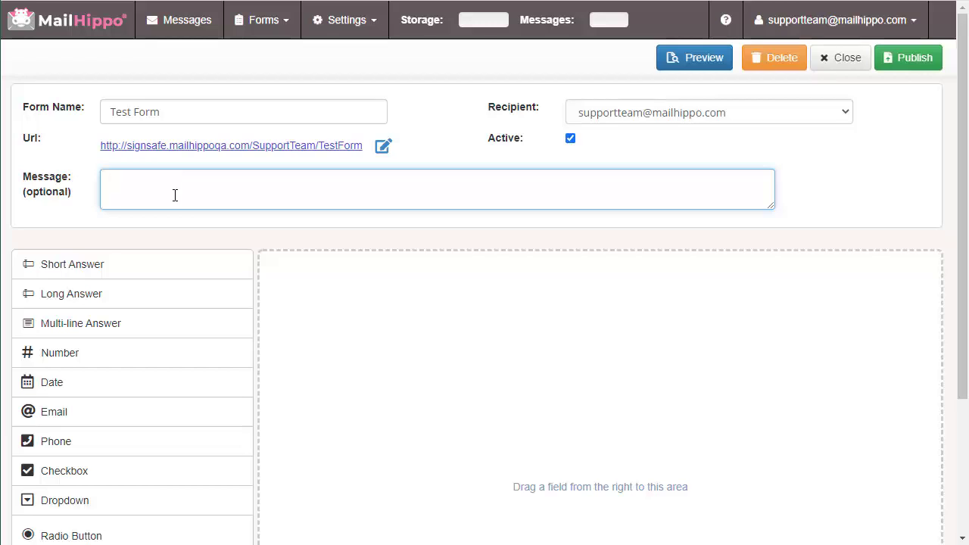
scroll(175, 201, "down", 2)
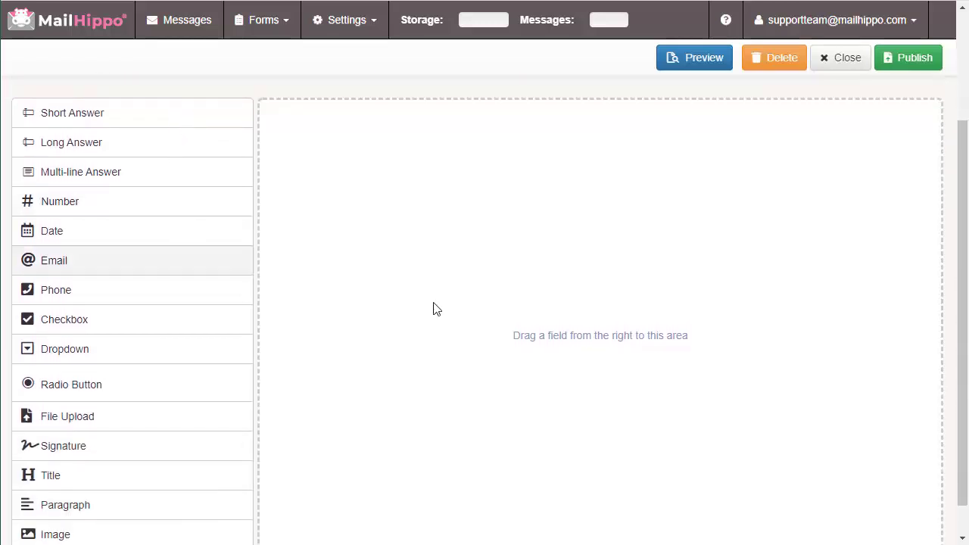
Add Short Answer and Number fields, remove the extra Long Answer, and open Short Answer's properties
left_click_drag(964, 232, 964, 240)
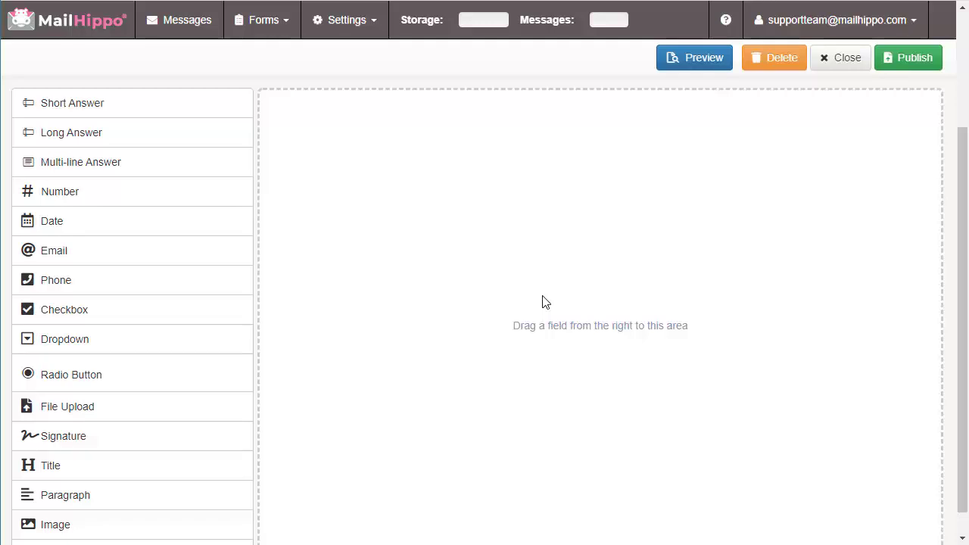
left_click(95, 102)
scroll(411, 182, "up", 2)
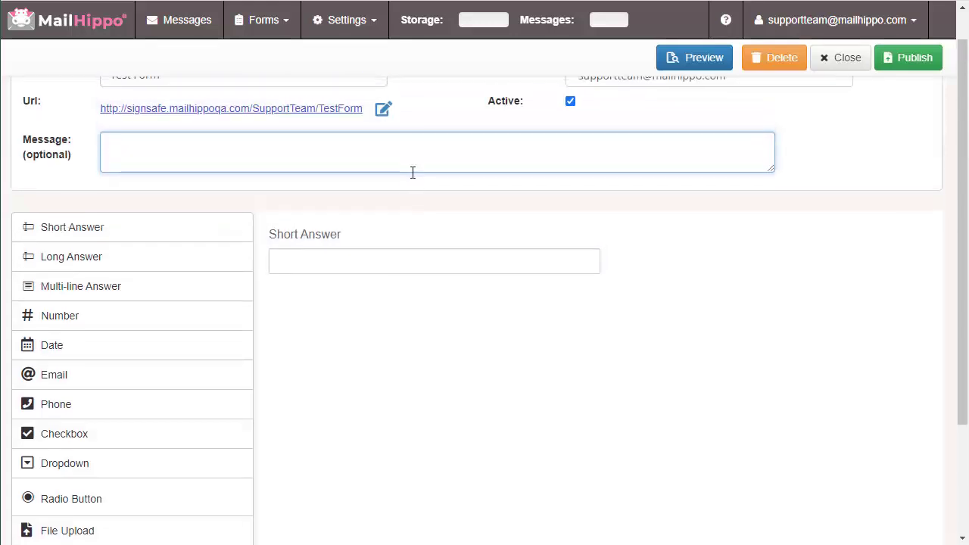
left_click(93, 258)
scroll(434, 320, "up", 1)
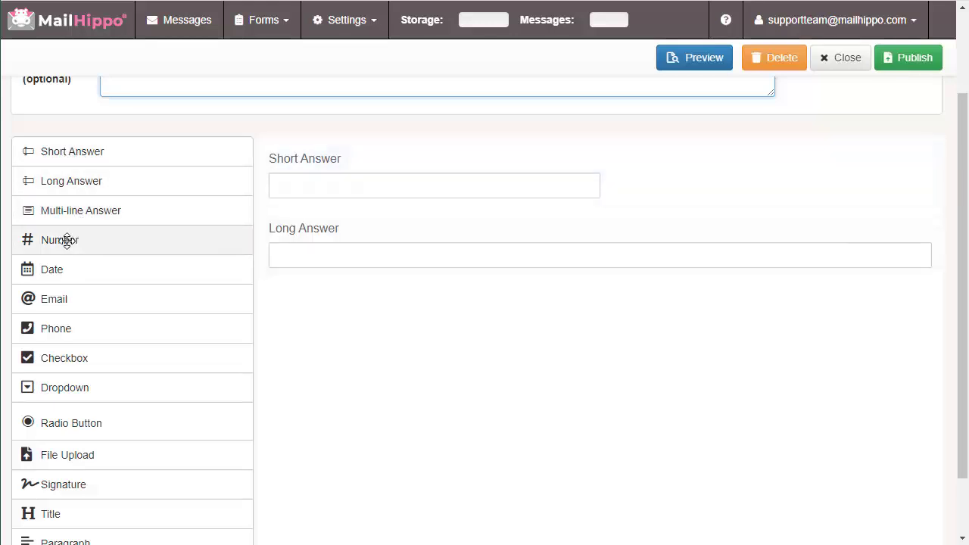
left_click_drag(66, 240, 536, 210)
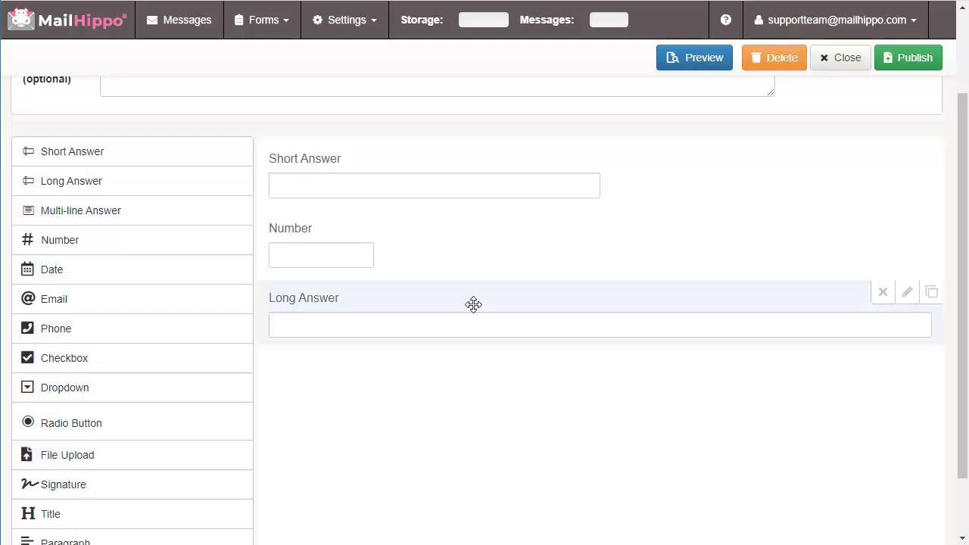
left_click(883, 298)
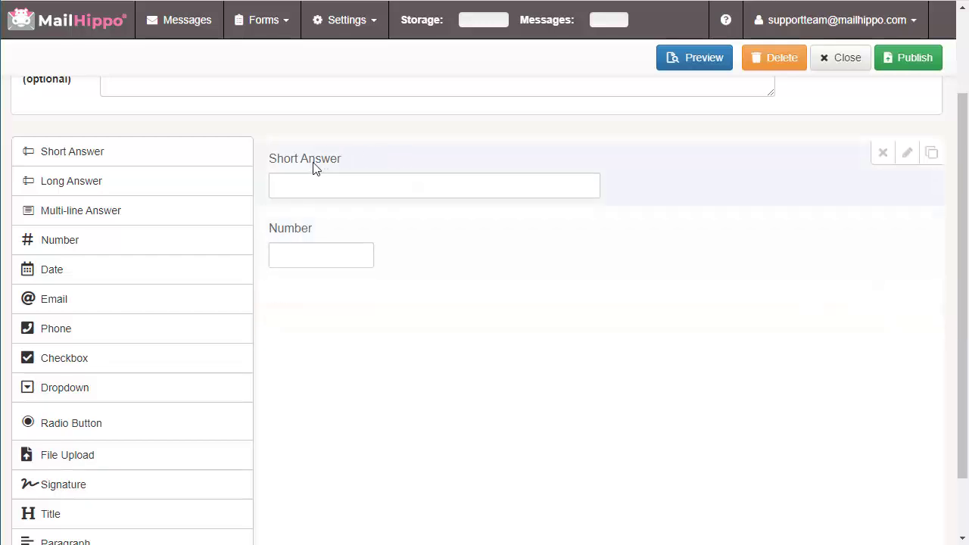
left_click(908, 160)
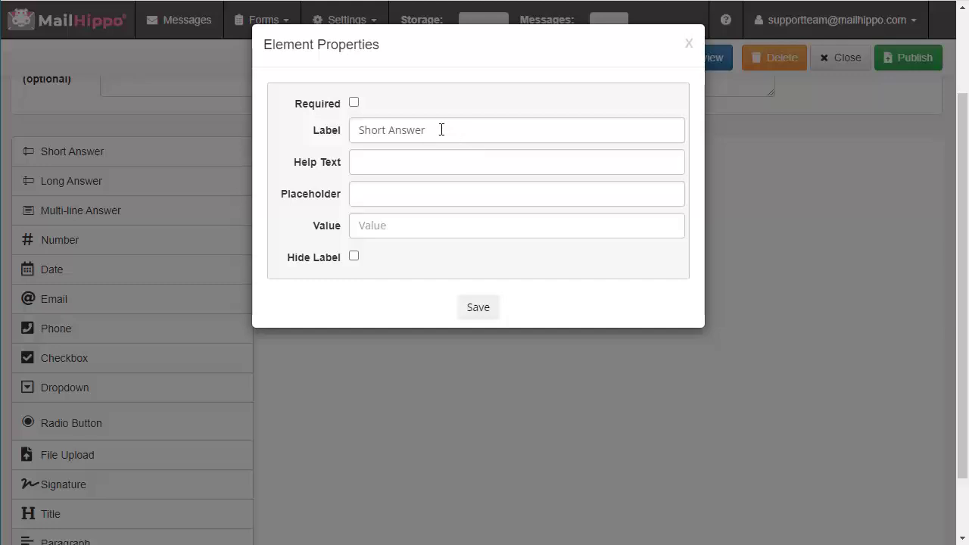
Set the label 'Patient Name', help text 'Enter your name' and a sample-name placeholder, then save
left_click(418, 129)
key("ctrl+a")
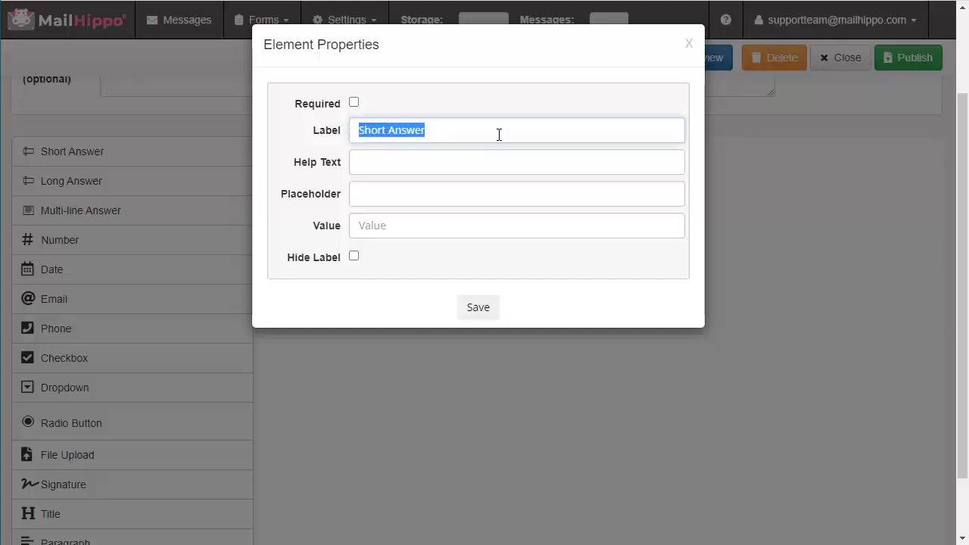
type("Patient Name")
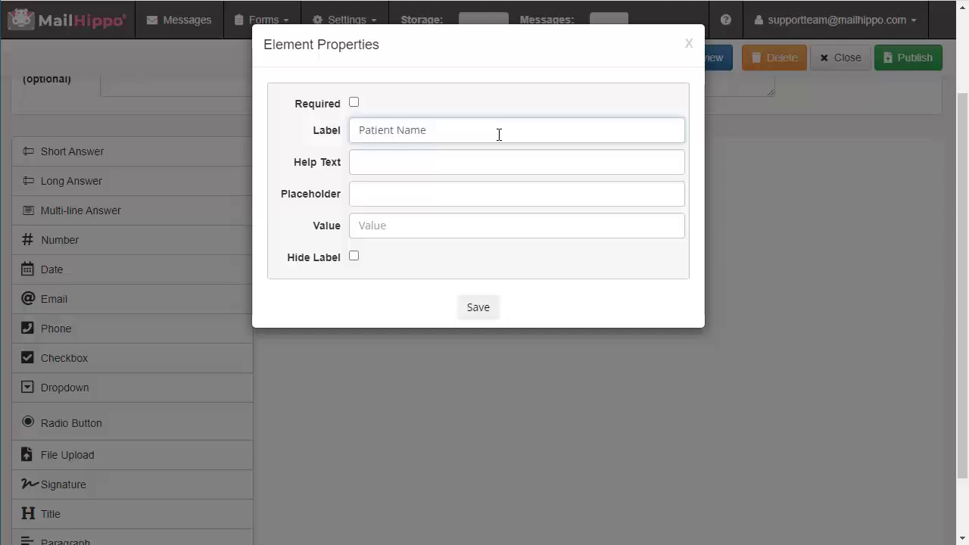
left_click(409, 165)
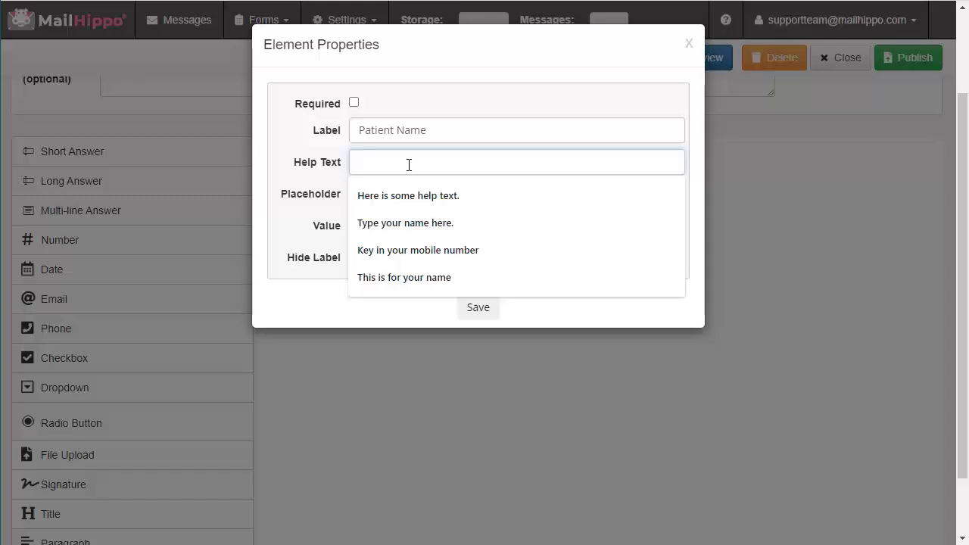
type("Enter your")
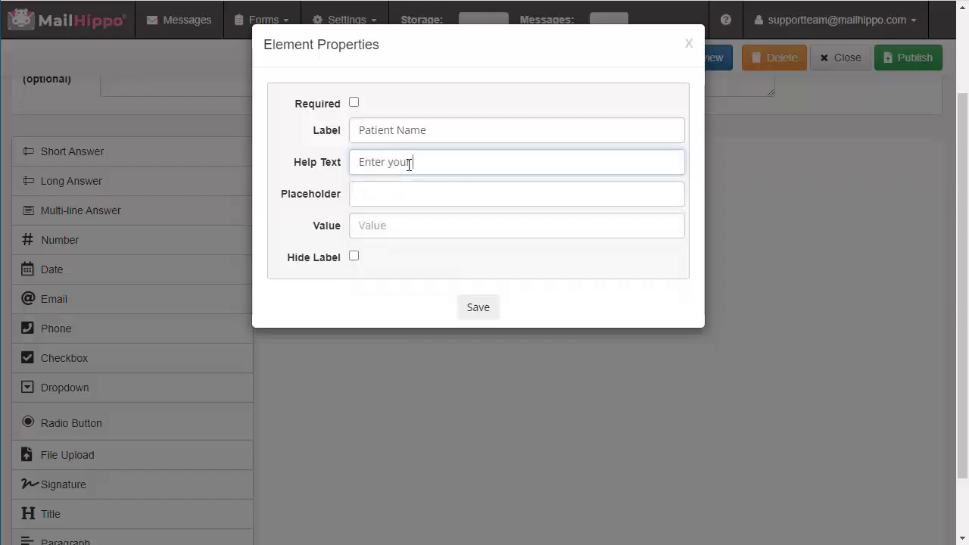
type(" name")
left_click(394, 200)
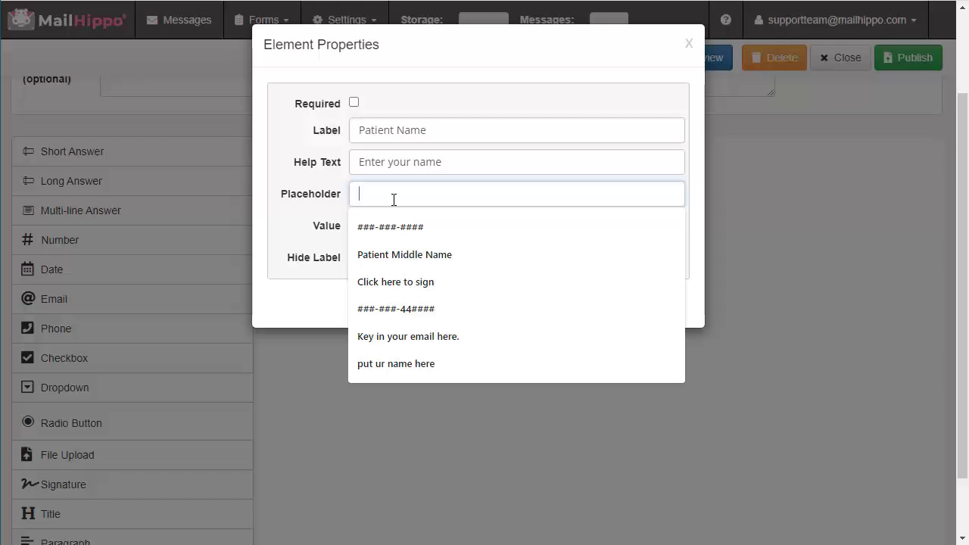
type("John d")
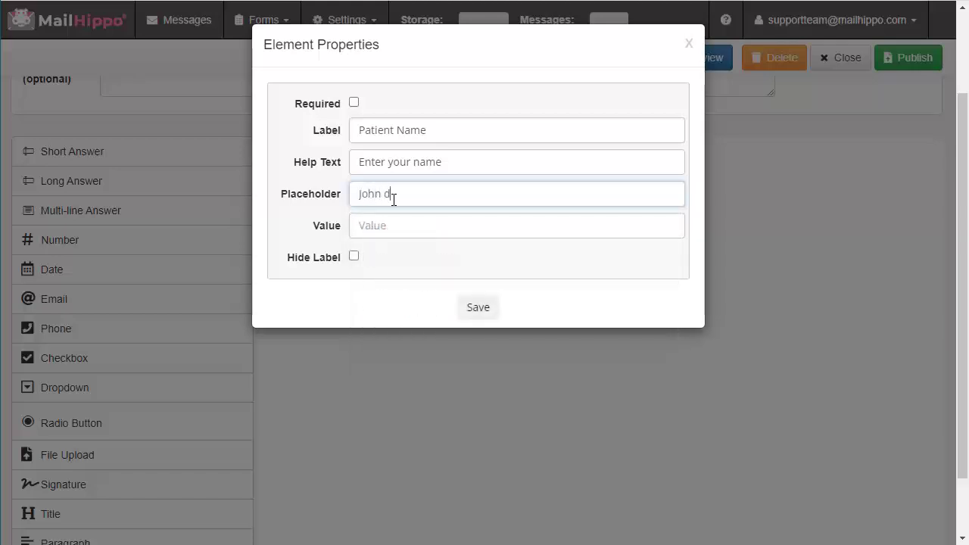
type("ee")
left_click(382, 226)
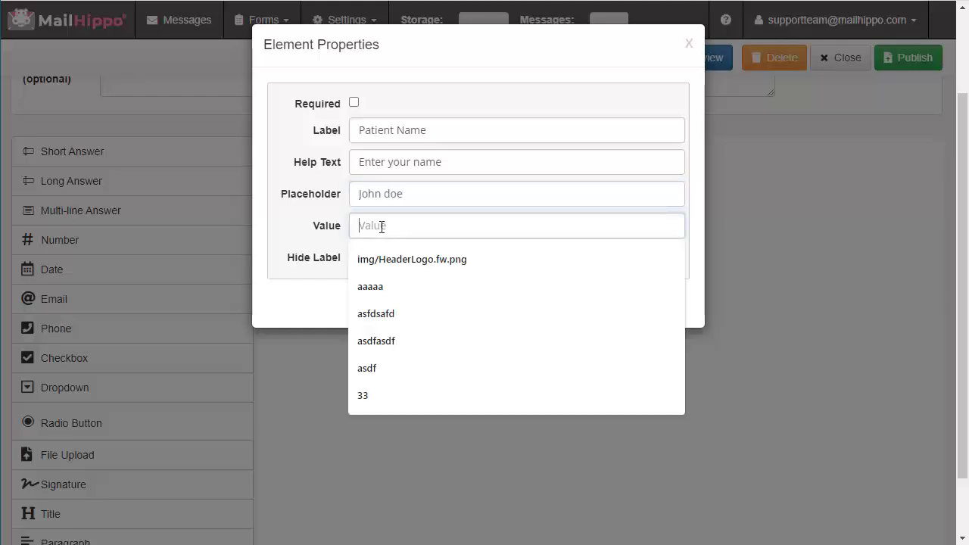
left_click(646, 79)
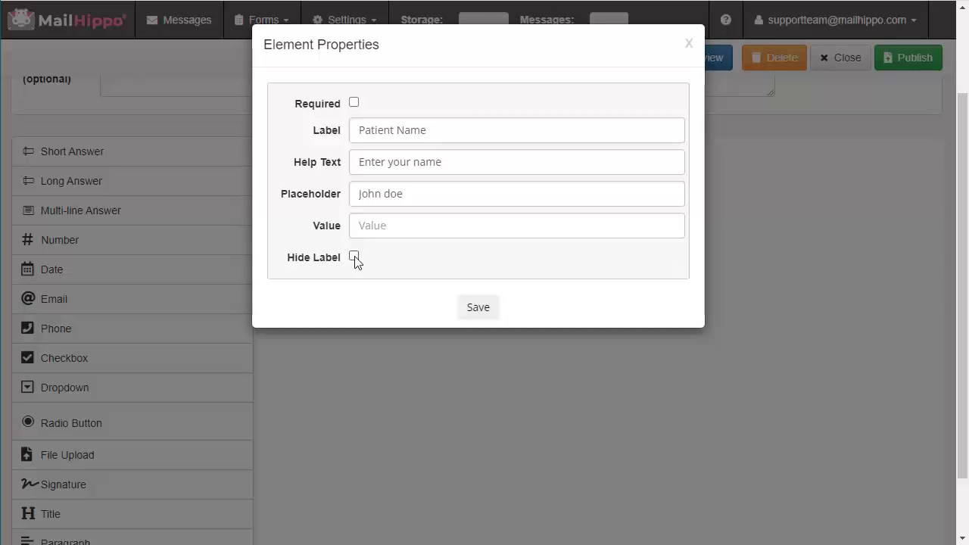
left_click(478, 308)
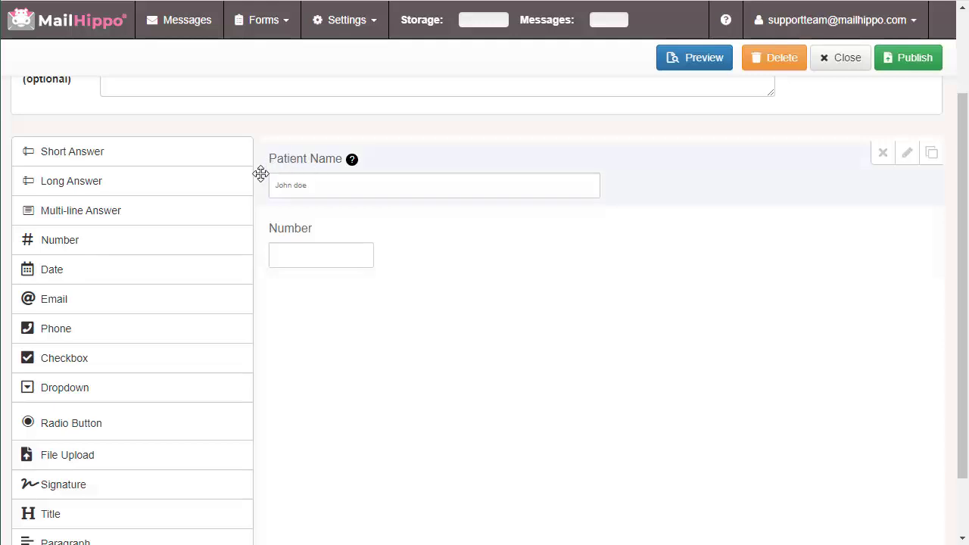
Append Long Answer, Date and Phone fields after the Number field
left_click(304, 185)
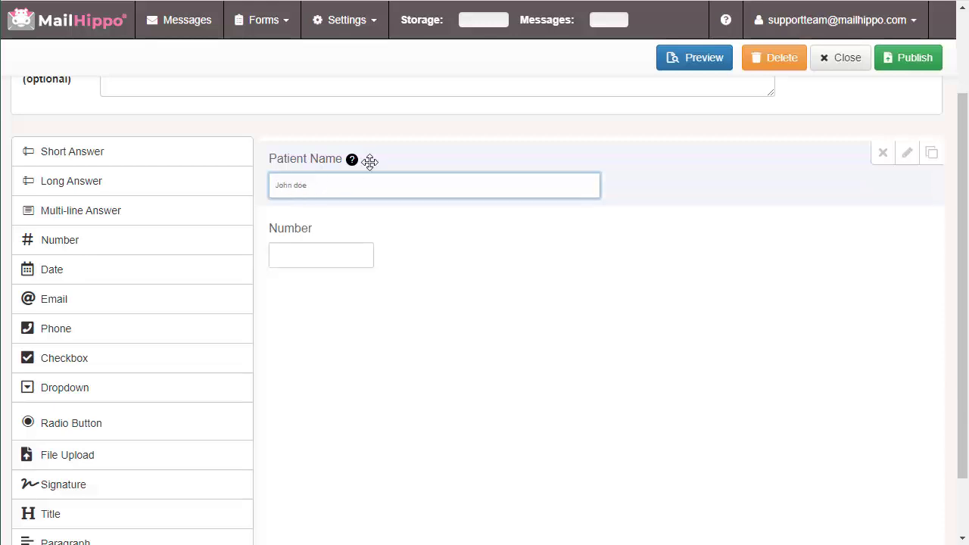
mouse_move(352, 160)
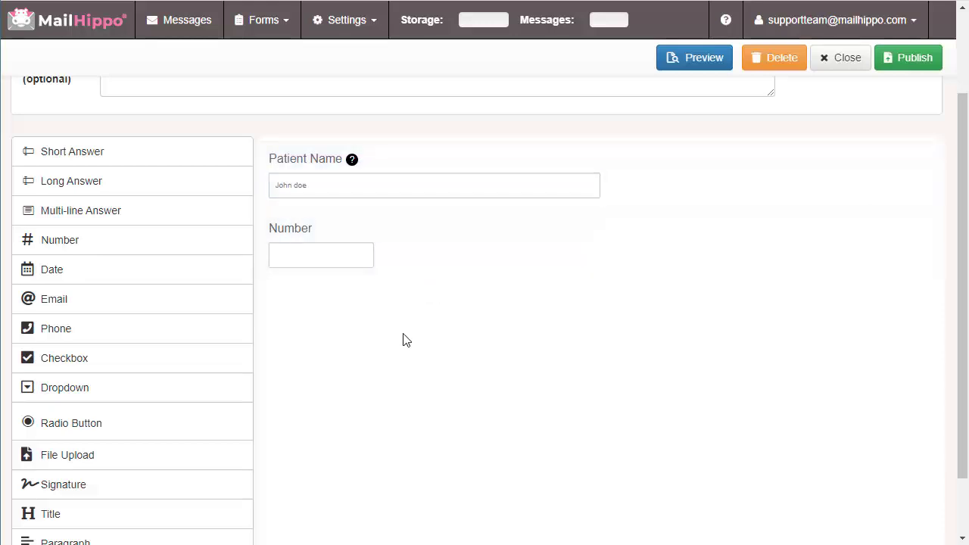
left_click(74, 186)
scroll(424, 338, "up", 2)
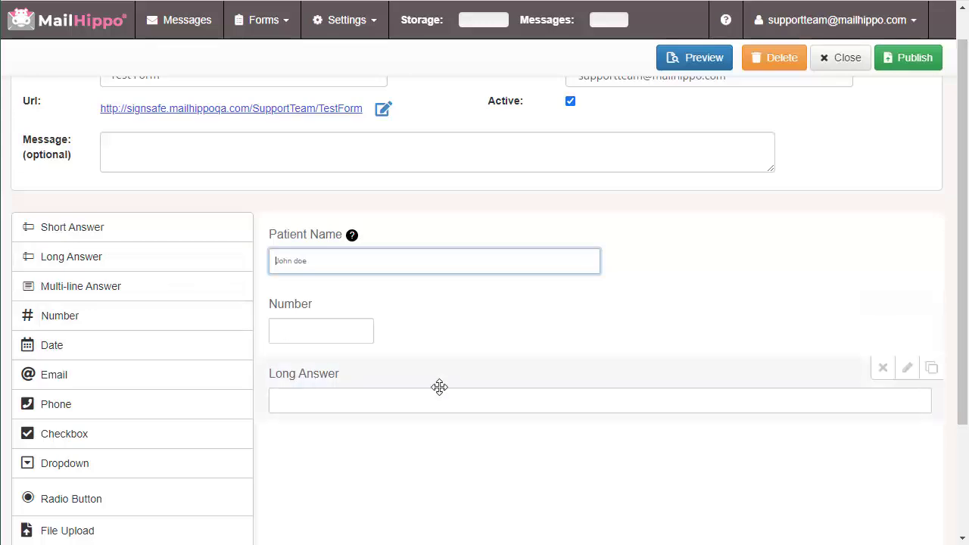
left_click(81, 343)
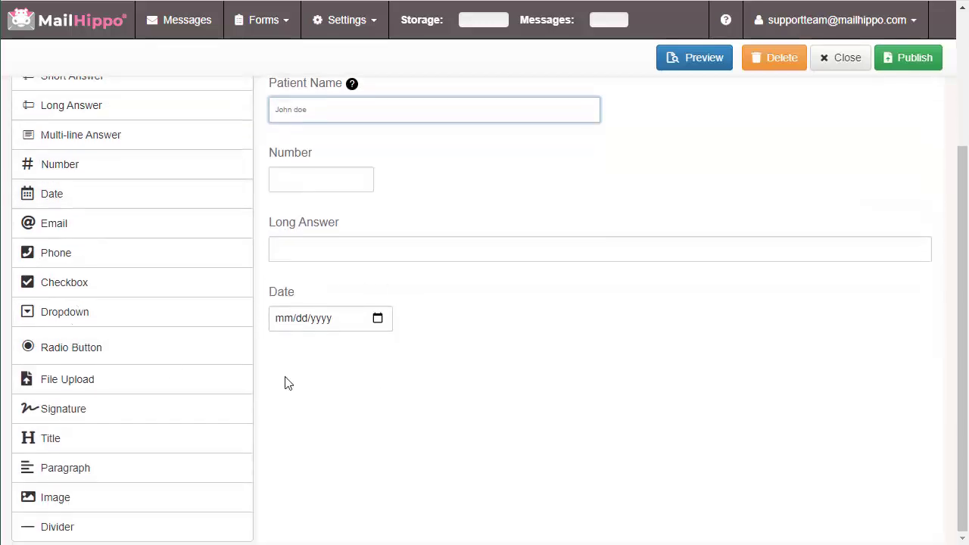
left_click(39, 252)
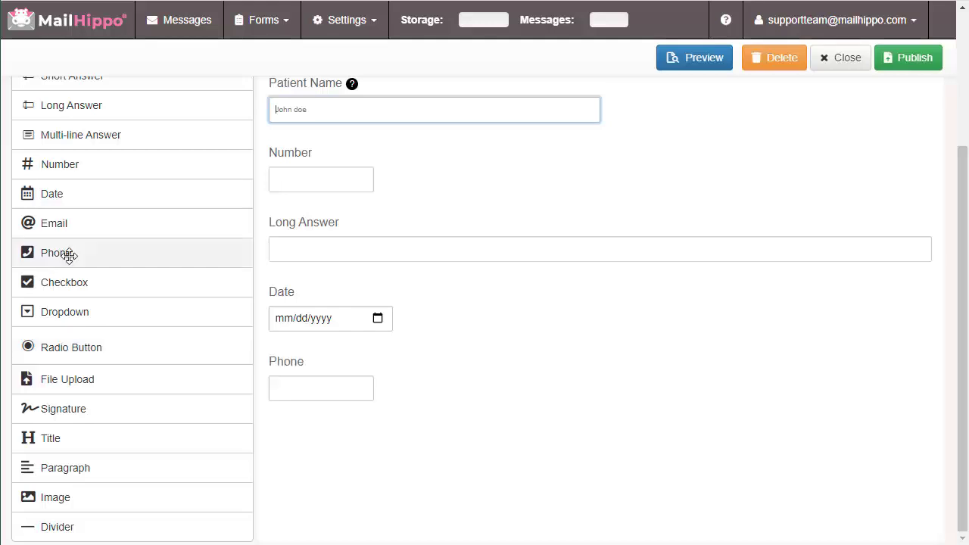
scroll(495, 387, "up", 1)
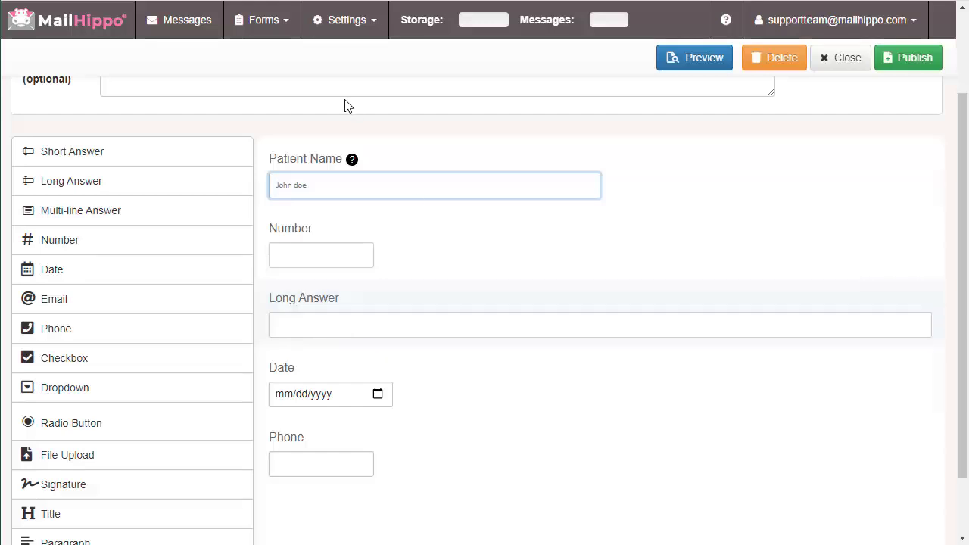
Rename the Patient Name field's label to 'First Name' and save
left_click(905, 157)
double_click(420, 131)
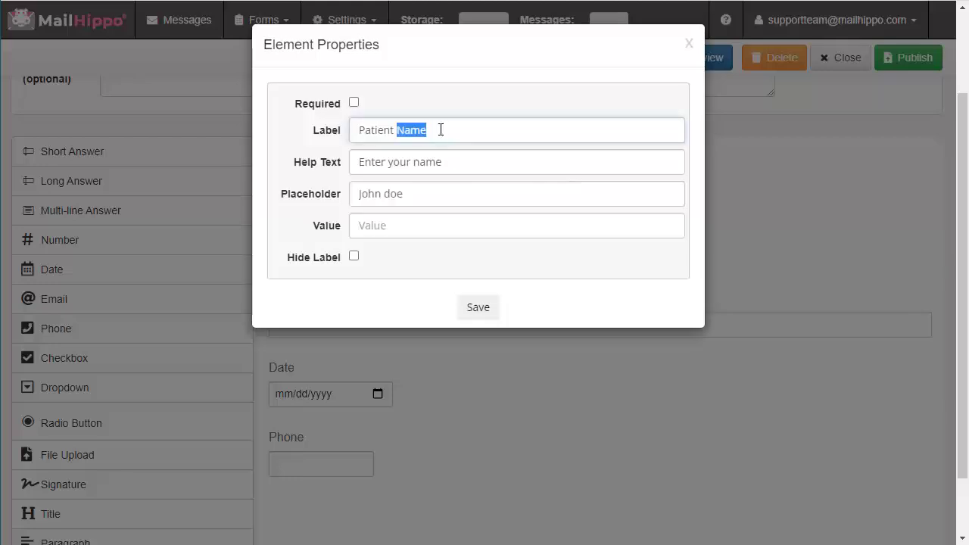
left_click_drag(435, 130, 346, 133)
type("First name")
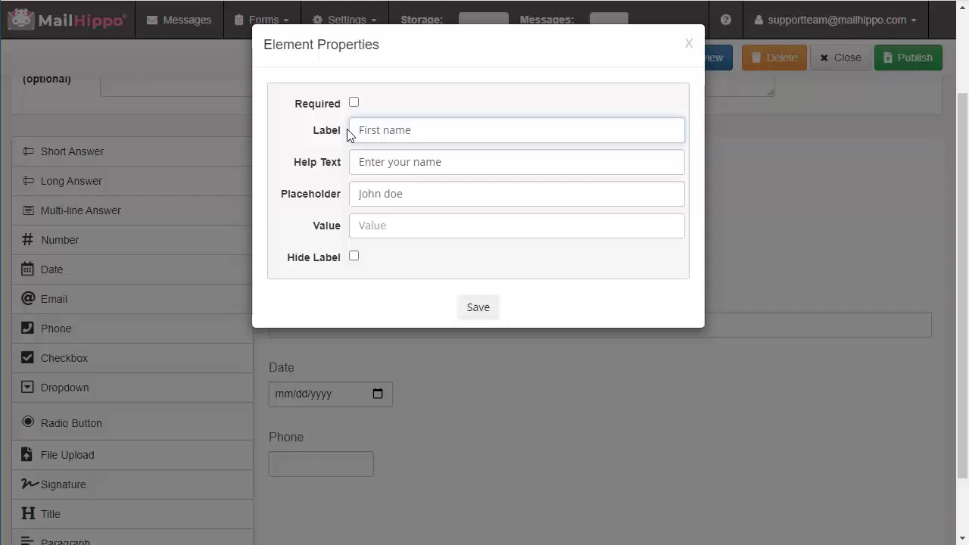
left_click_drag(421, 132, 387, 134)
type("Name")
left_click(482, 309)
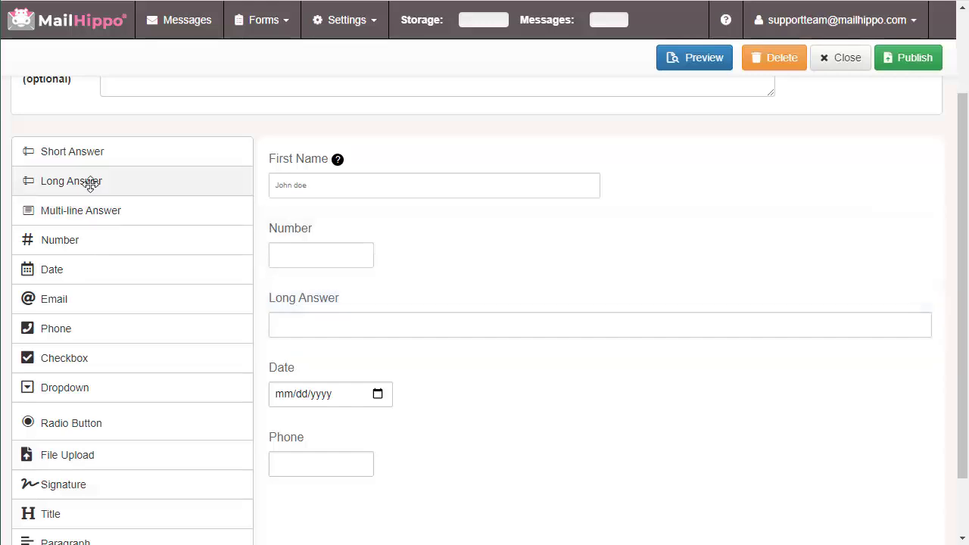
Add a Short Answer field labelled 'Last Name' and move it beside First Name
left_click(87, 156)
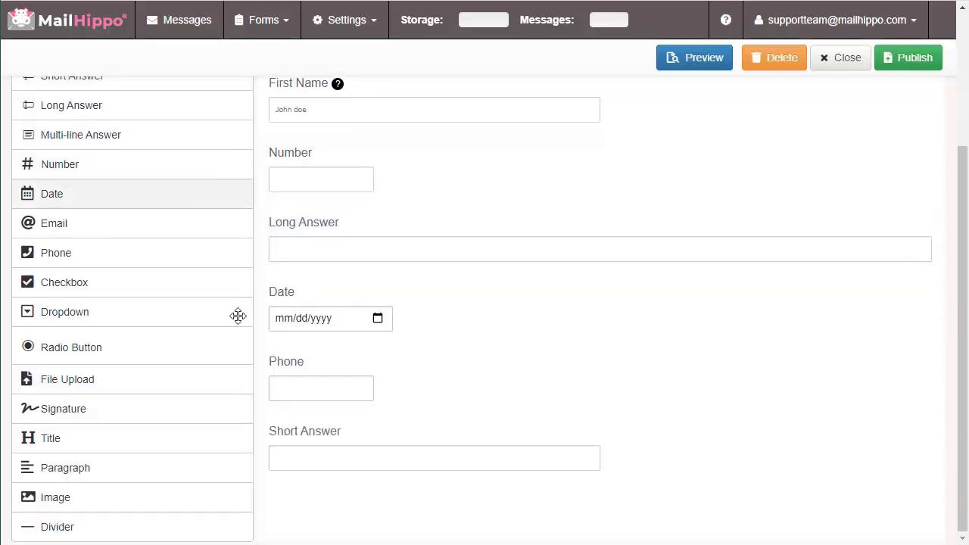
left_click(892, 430)
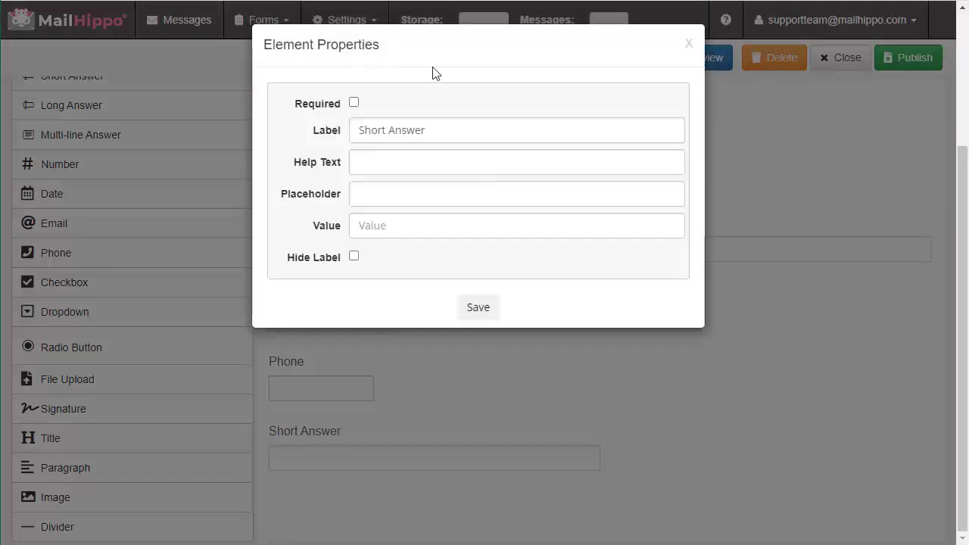
left_click_drag(442, 133, 348, 129)
type("Last Name")
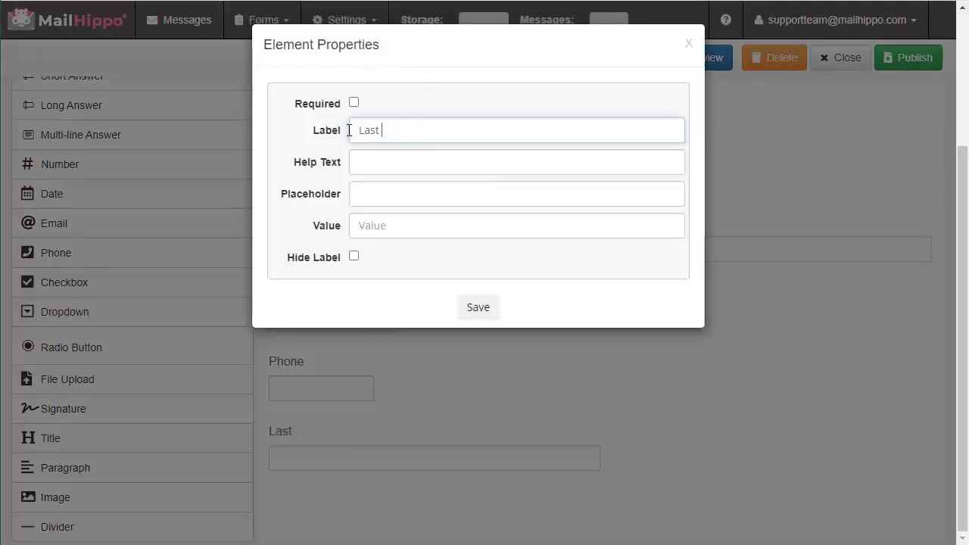
left_click(480, 309)
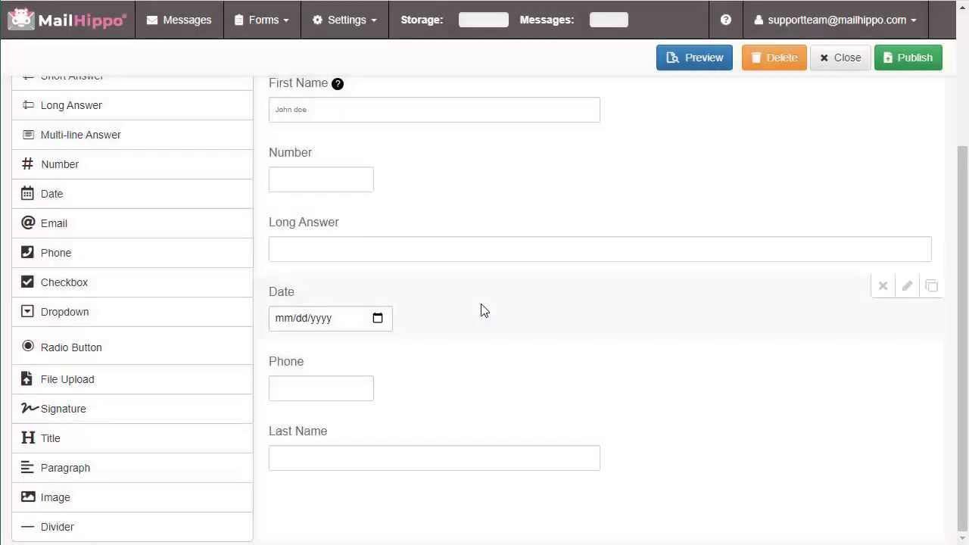
scroll(623, 389, "up", 1)
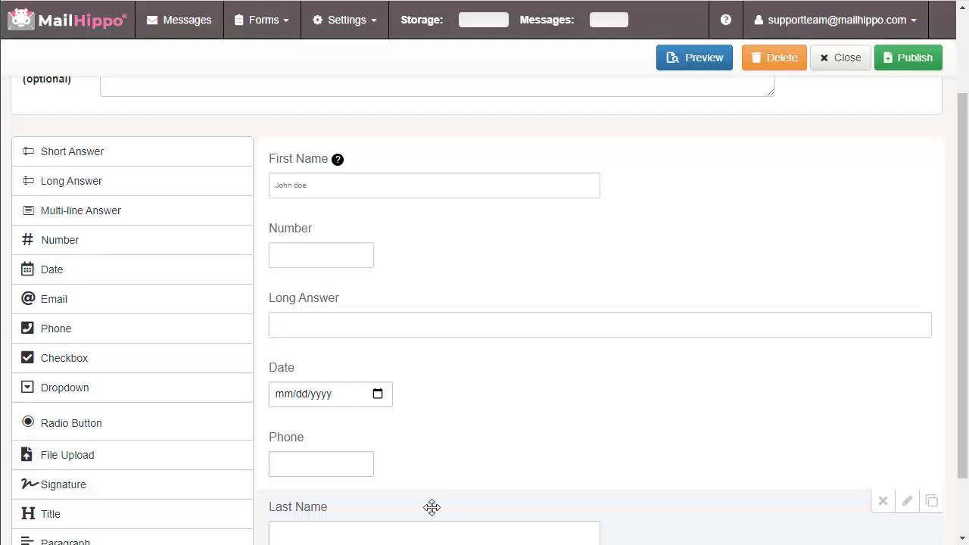
left_click_drag(409, 508, 894, 159)
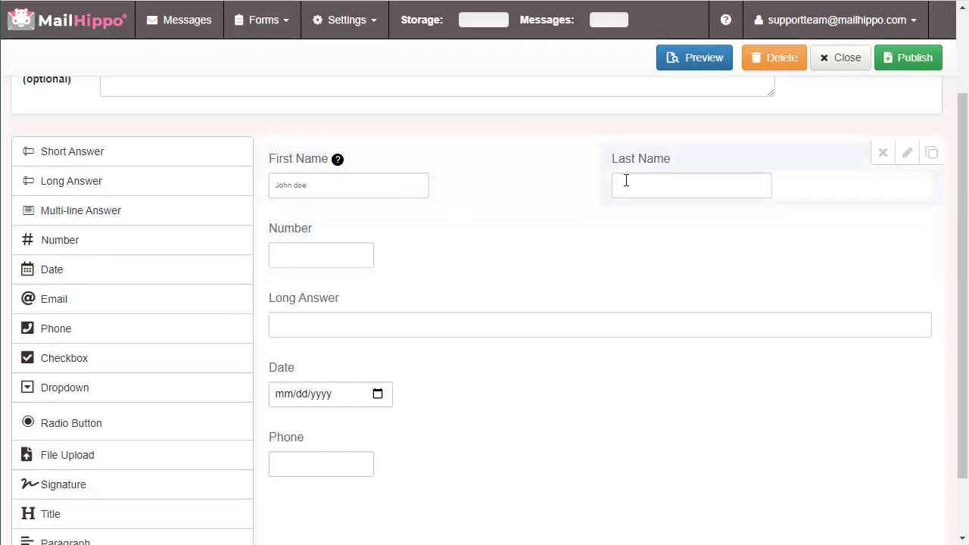
Move Number into the top row after Last Name, and place Date beside Long Answer
left_click_drag(341, 227, 894, 162)
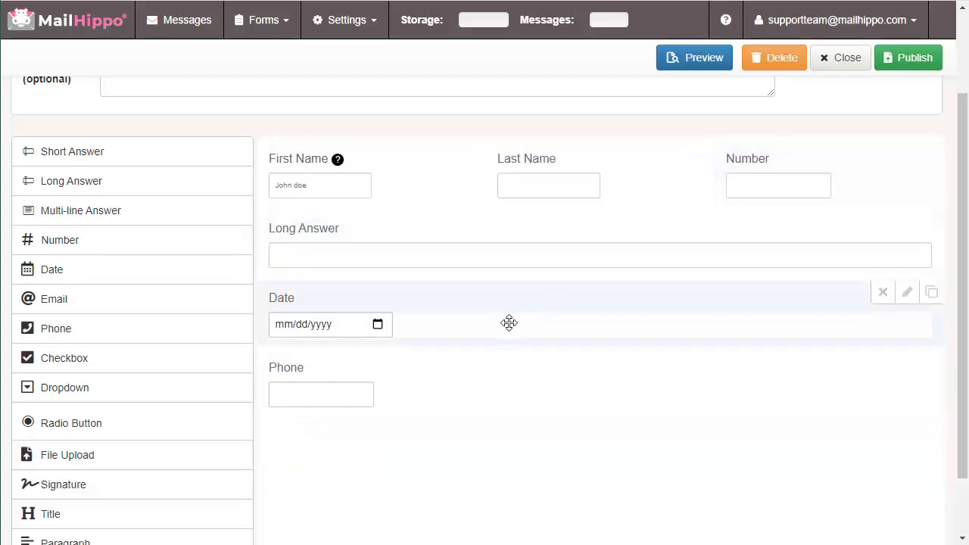
left_click_drag(308, 296, 933, 169)
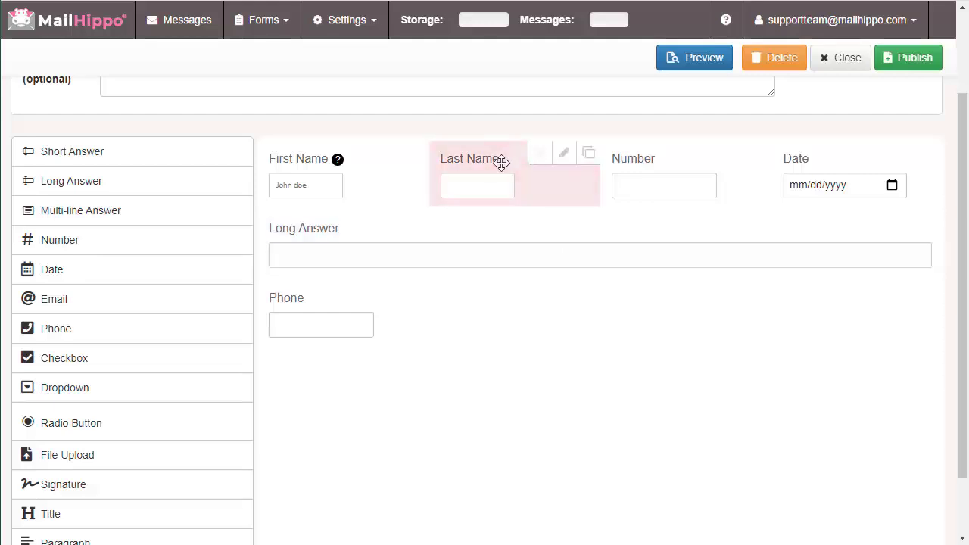
left_click_drag(823, 157, 908, 238)
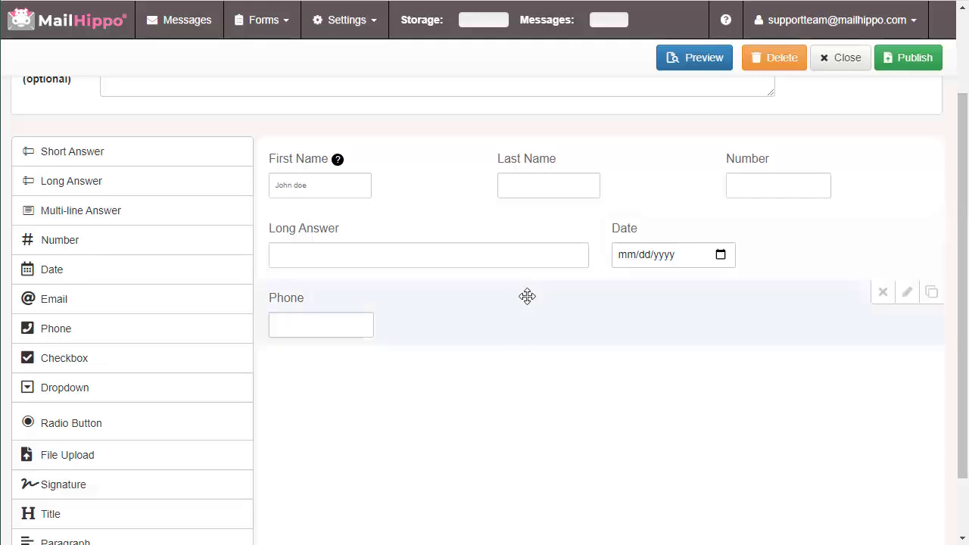
left_click(690, 66)
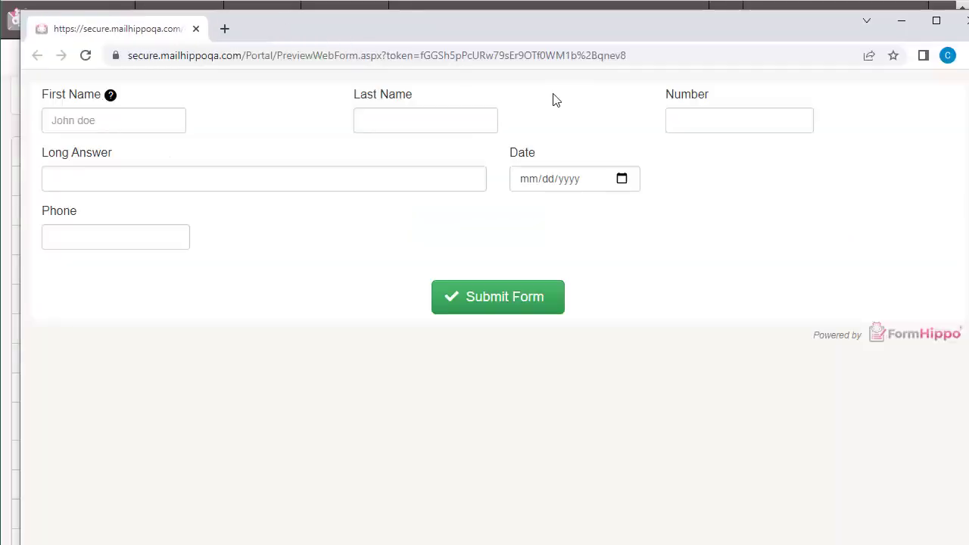
left_click_drag(968, 136, 337, 159)
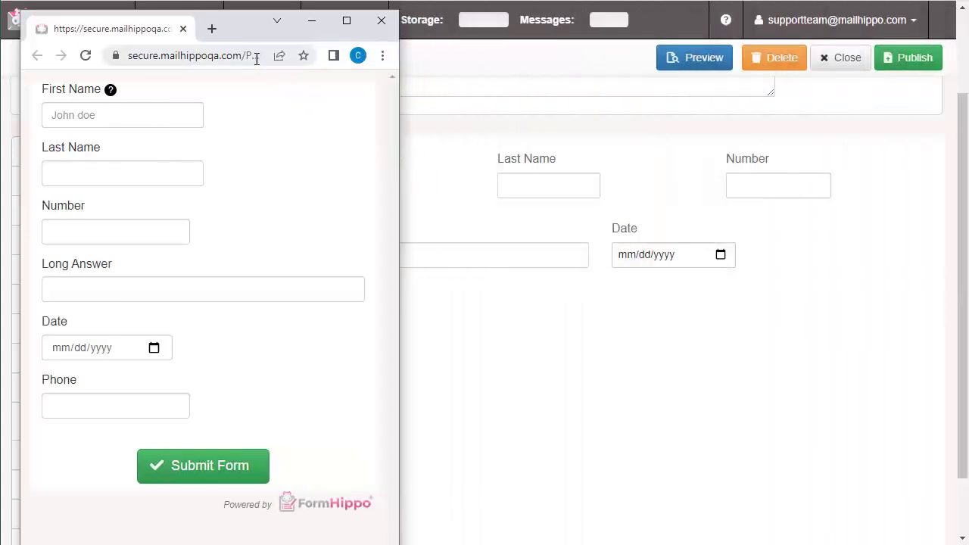
left_click_drag(259, 32, 476, 1)
left_click_drag(495, 0, 499, 23)
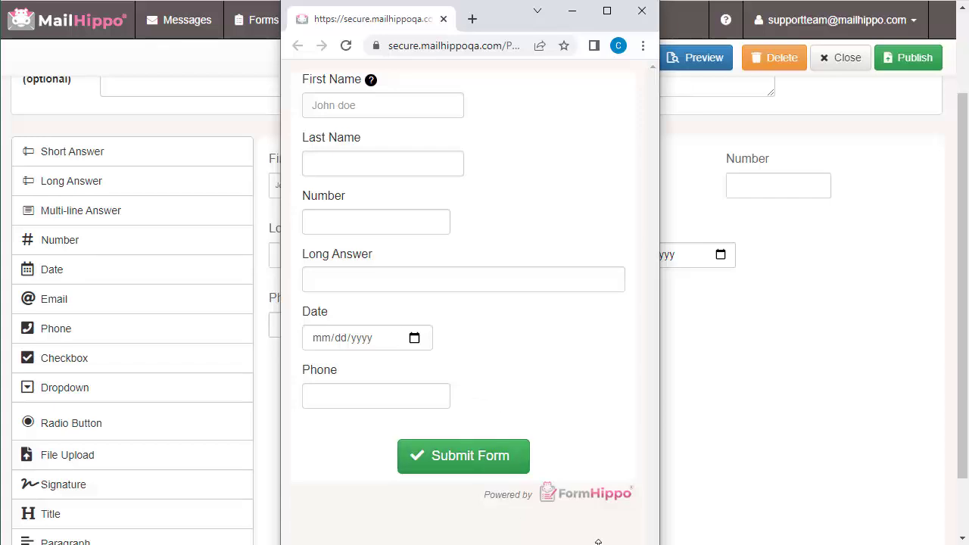
left_click_drag(599, 542, 598, 531)
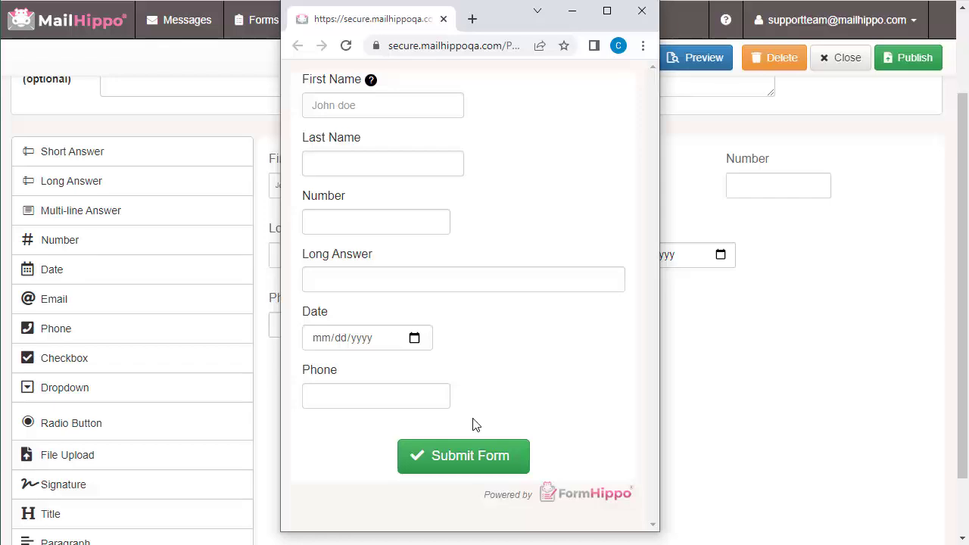
left_click(641, 10)
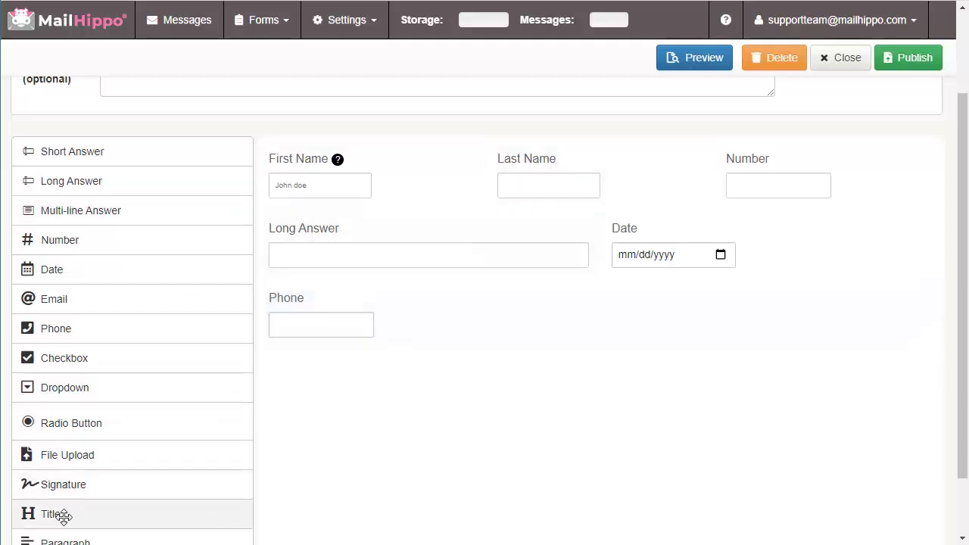
Place a title reading 'Sample Intake Form', center-aligned, at the top of the form
left_click_drag(50, 513, 454, 137)
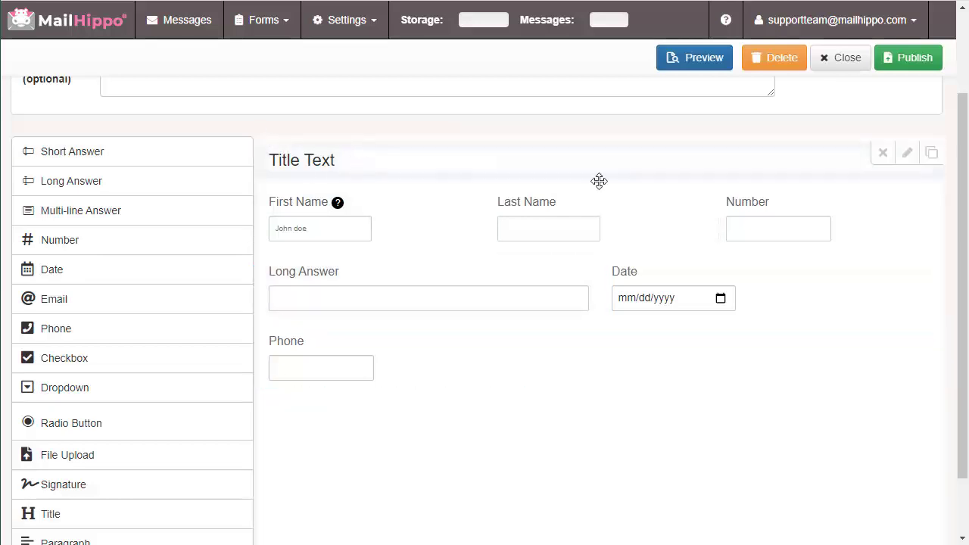
left_click(911, 159)
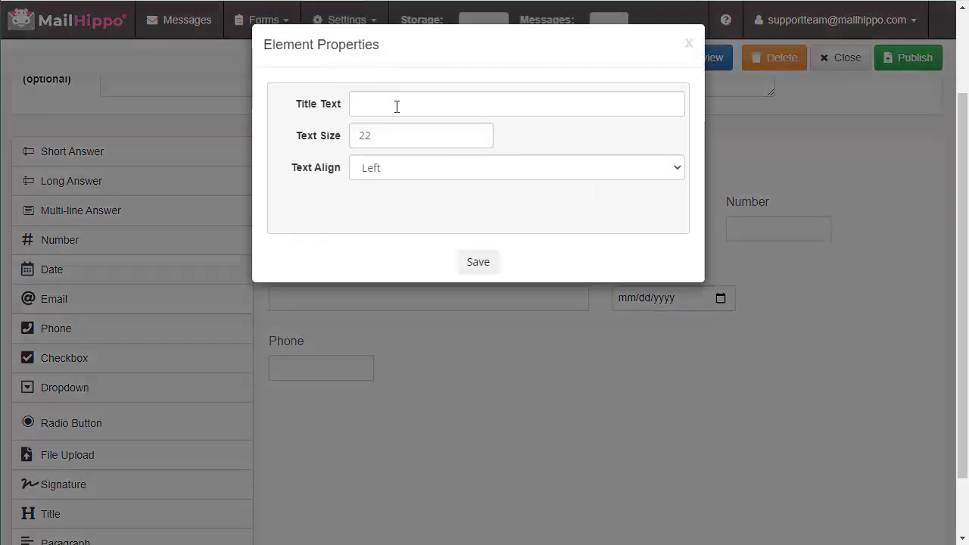
left_click(398, 105)
type("Sam")
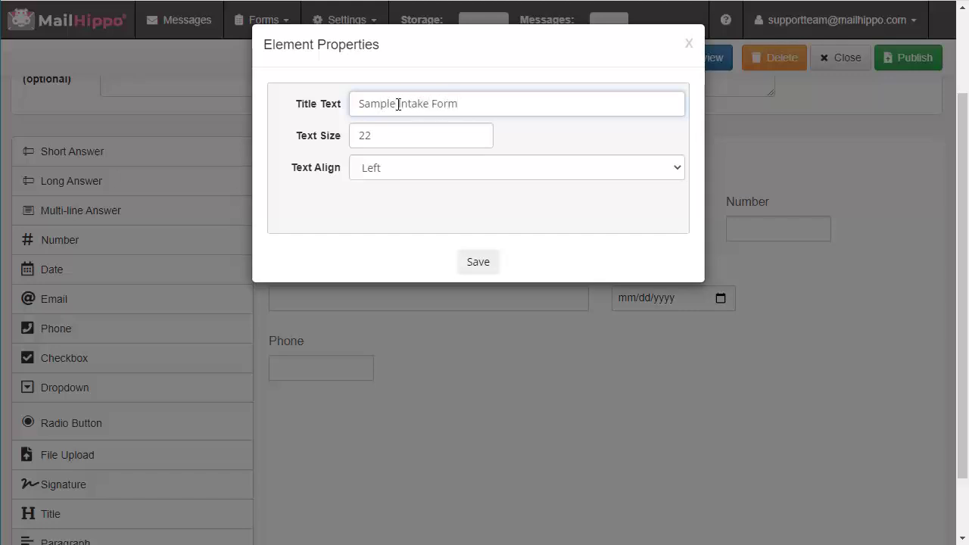
type("ple Intake Form")
left_click(422, 176)
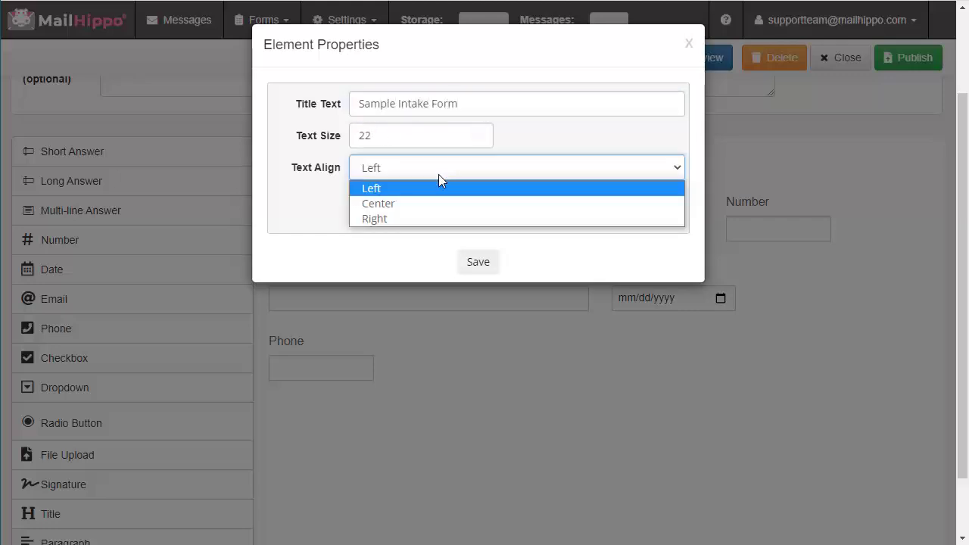
left_click(452, 203)
left_click(479, 261)
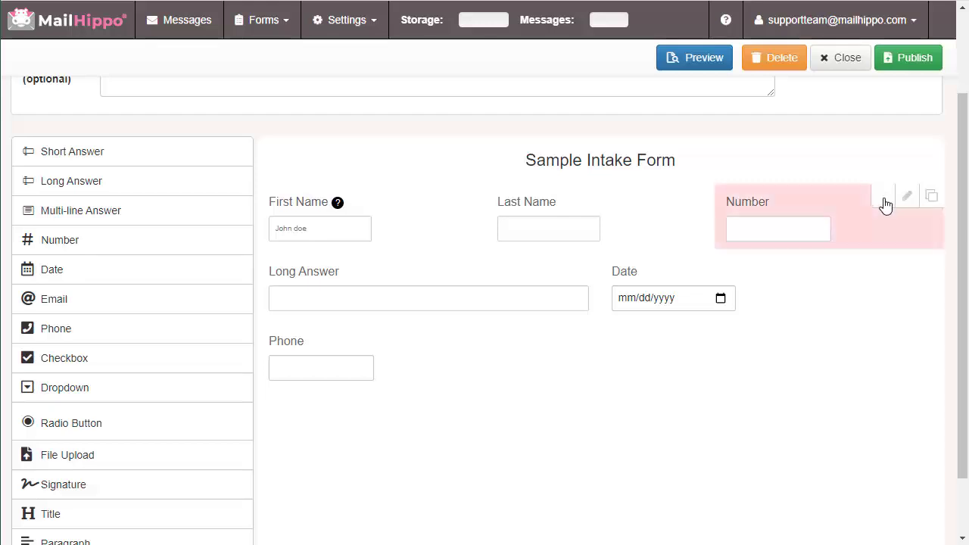
Delete the Number field, move Phone into the top row, and add an Email field below
left_click(885, 203)
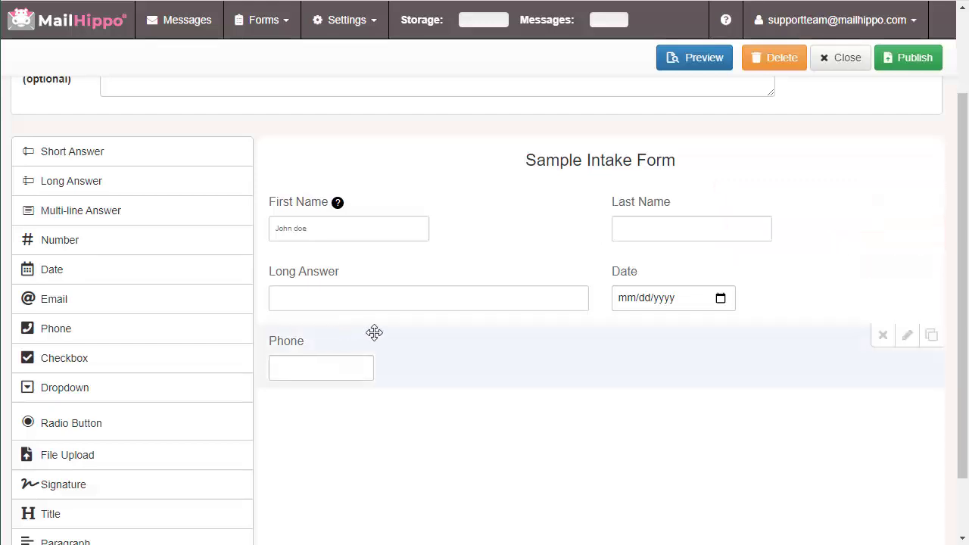
left_click_drag(372, 331, 920, 202)
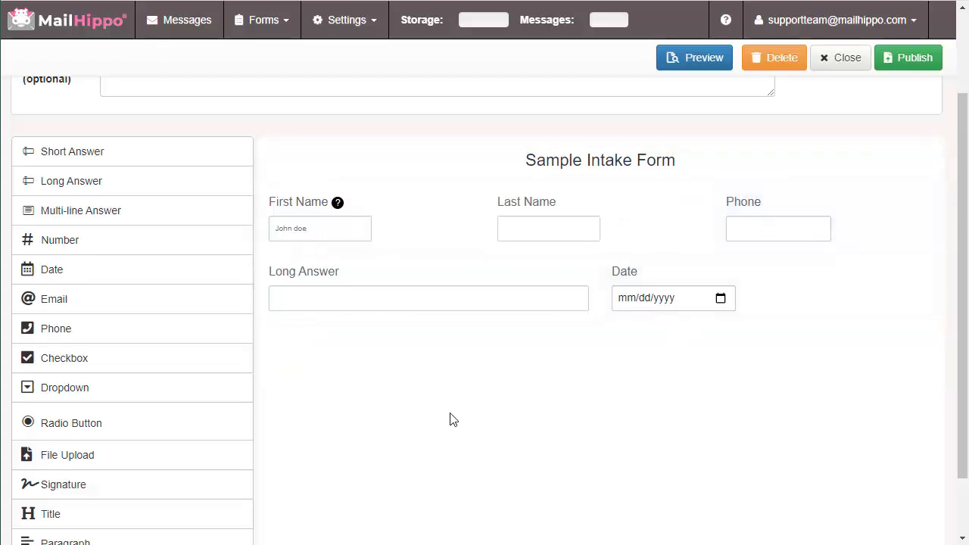
left_click_drag(63, 302, 412, 254)
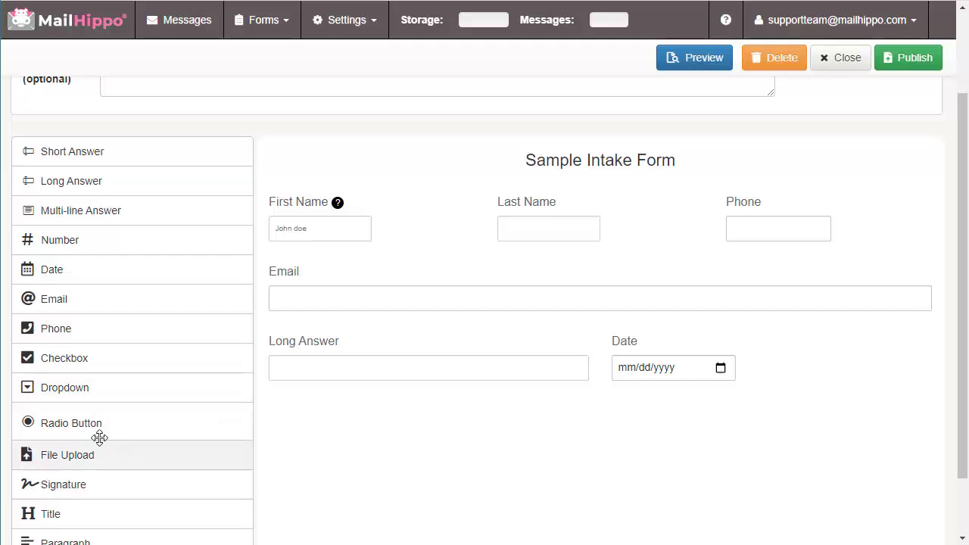
Add a checkbox question labelled 'Gender' with its options shown inline
left_click(69, 362)
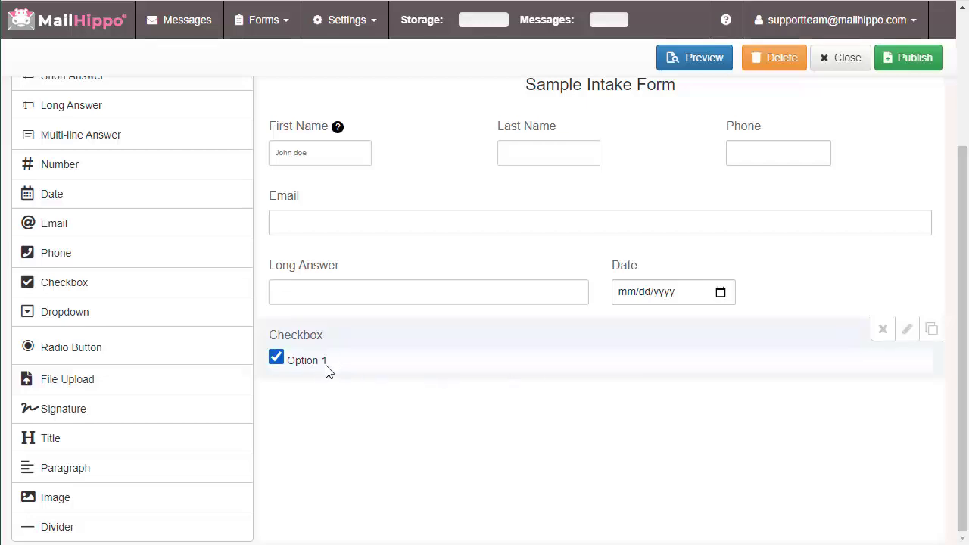
left_click(909, 339)
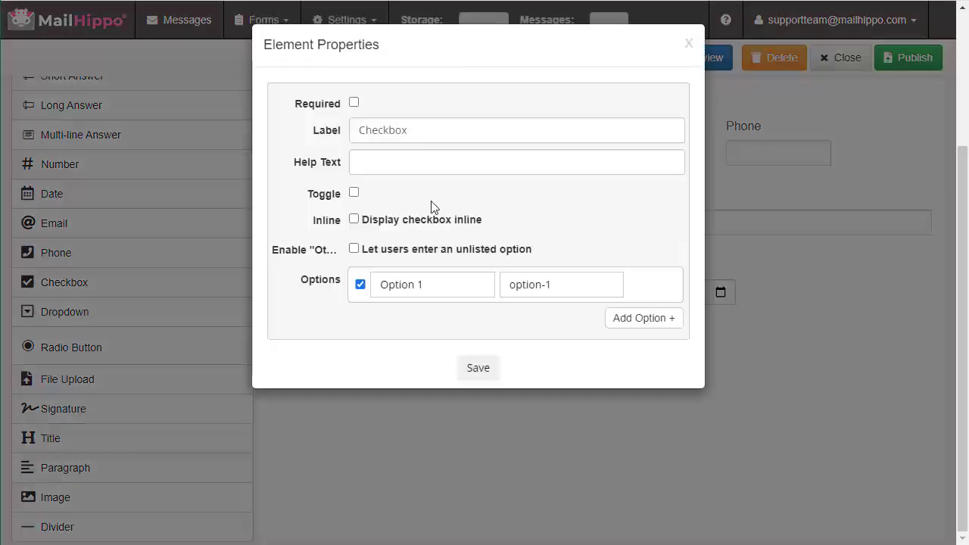
left_click_drag(415, 129, 318, 137)
type("Gen")
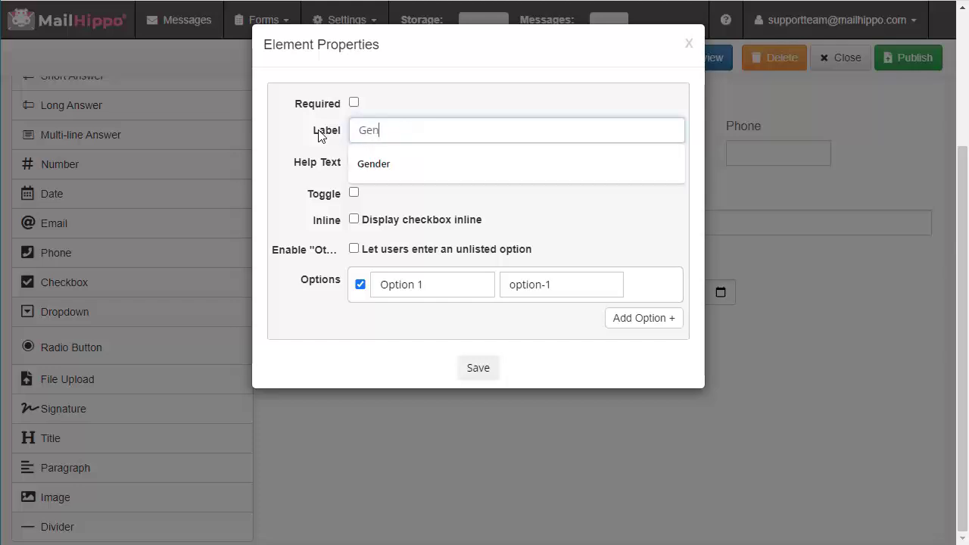
type("der")
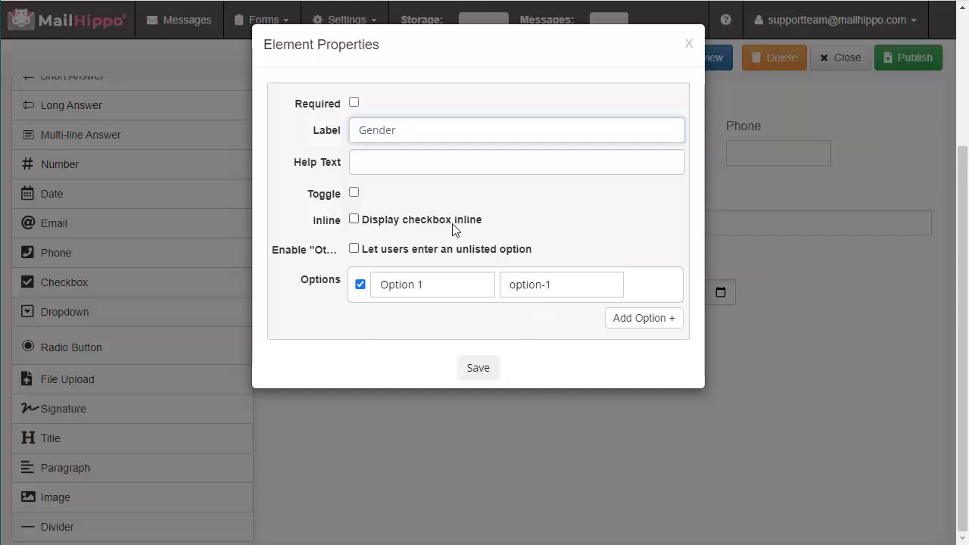
left_click(354, 220)
Change the first checkbox option's label and value to Male
triple_click(384, 284)
type("Male")
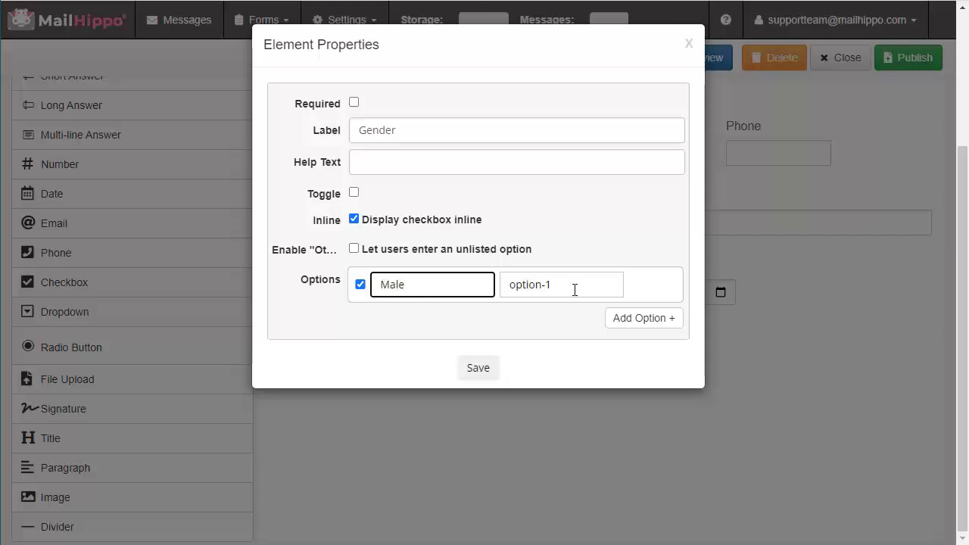
triple_click(575, 290)
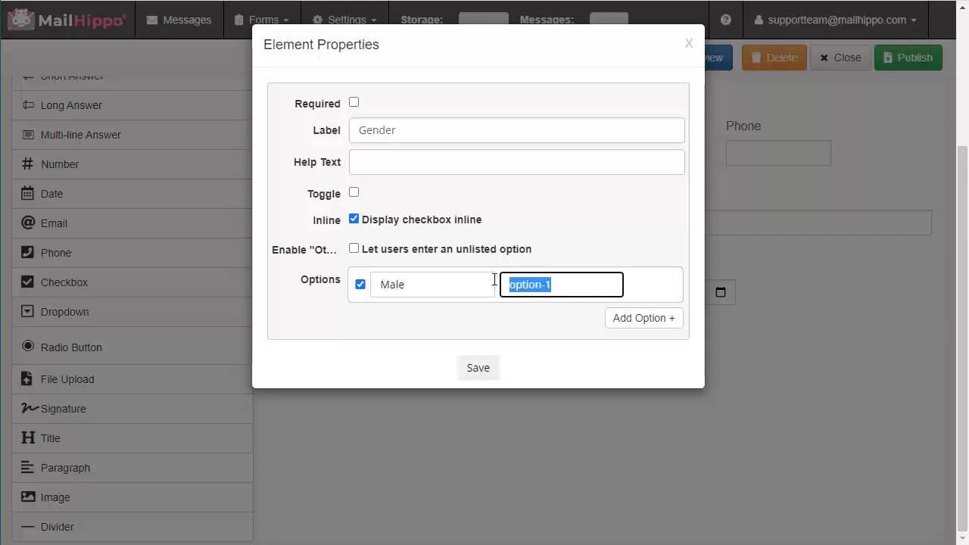
type("male")
left_click(436, 286)
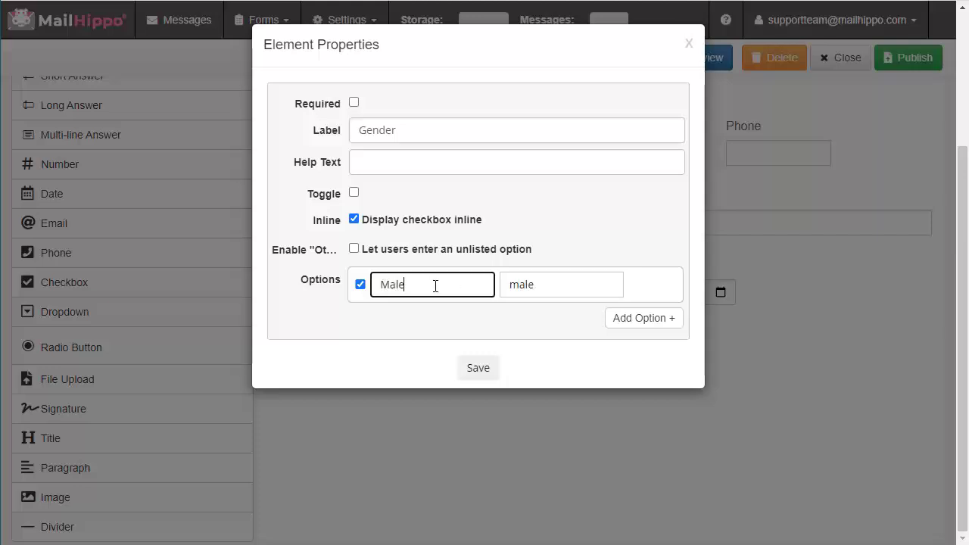
double_click(377, 285)
left_click_drag(551, 287, 511, 288)
left_click(563, 286)
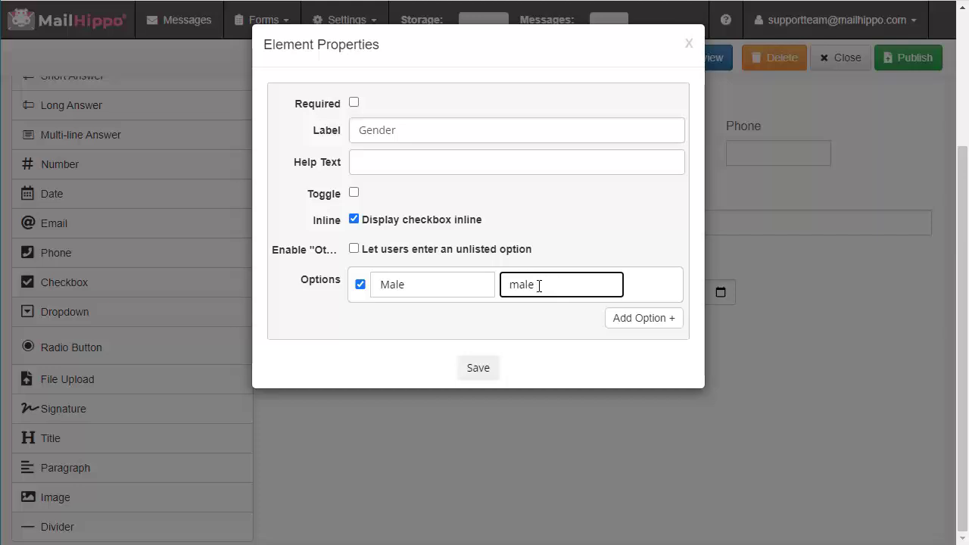
left_click_drag(539, 285, 512, 288)
left_click(539, 285)
Add Female and Non-binary options to the Gender question and save it
left_click(653, 324)
left_click(387, 324)
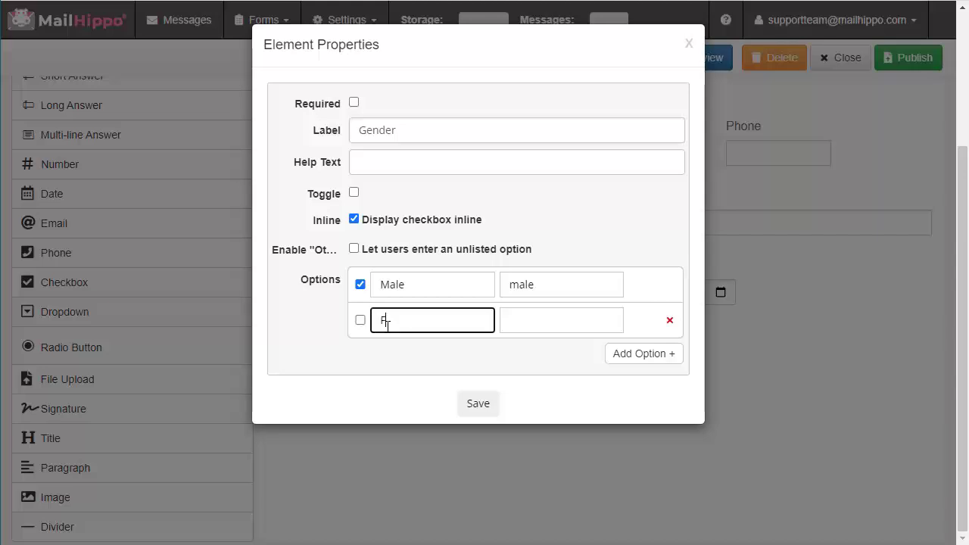
left_click(590, 326)
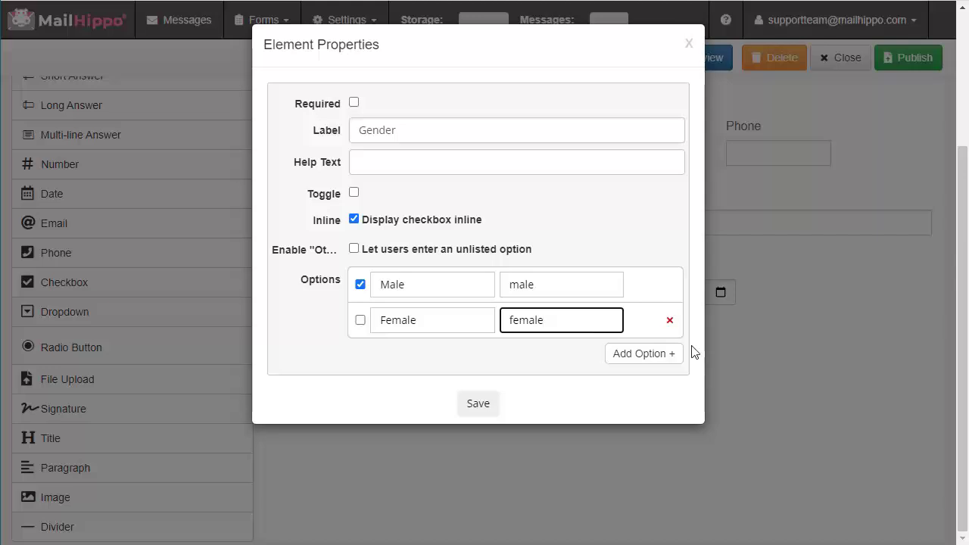
left_click(666, 353)
left_click(414, 362)
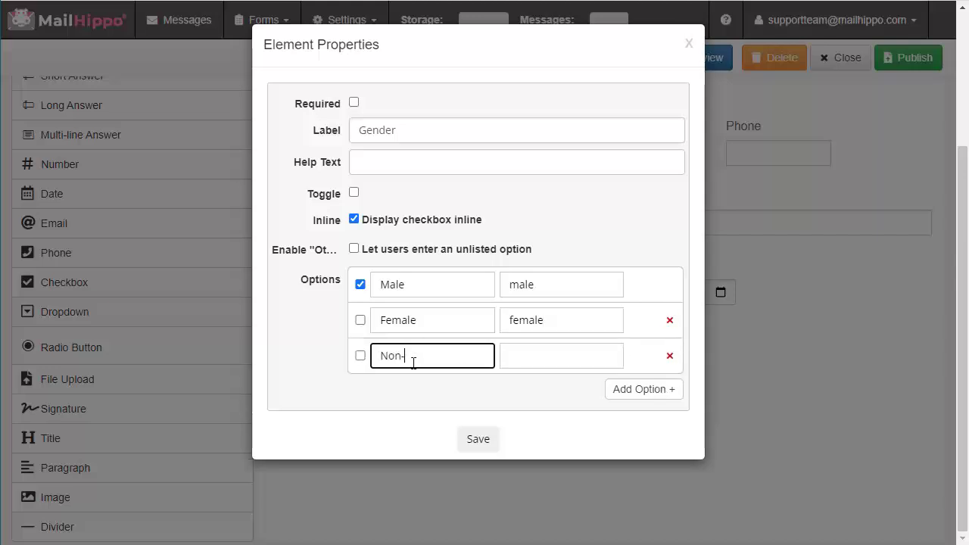
left_click(541, 360)
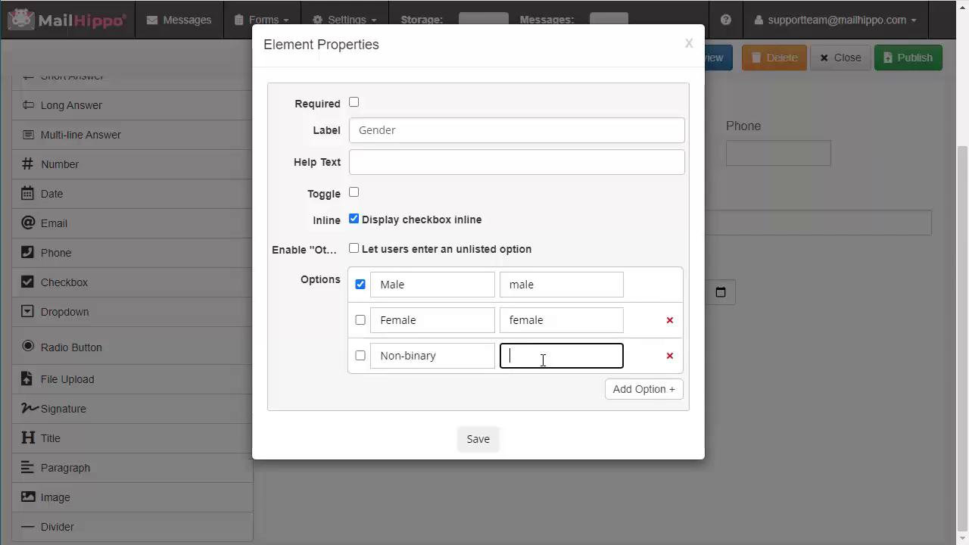
type("non-binary")
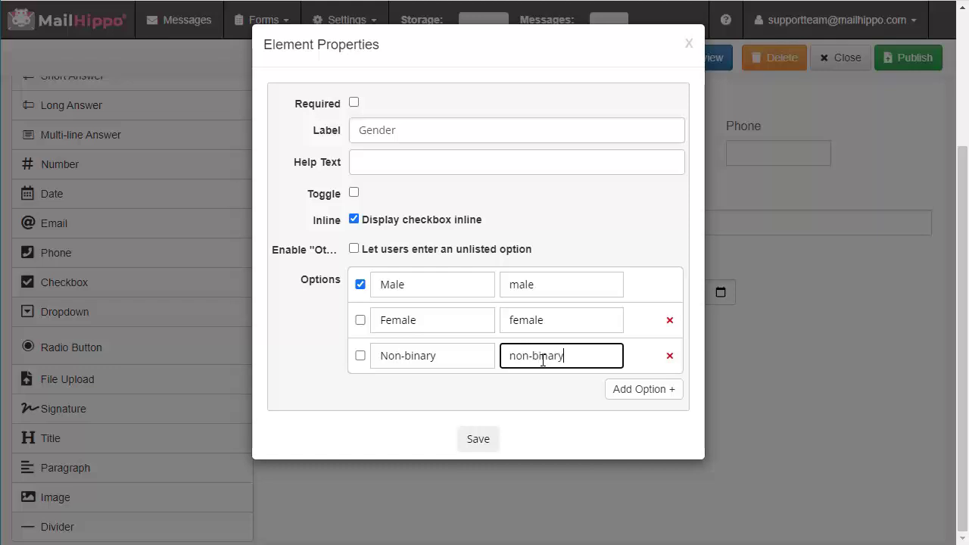
left_click(477, 441)
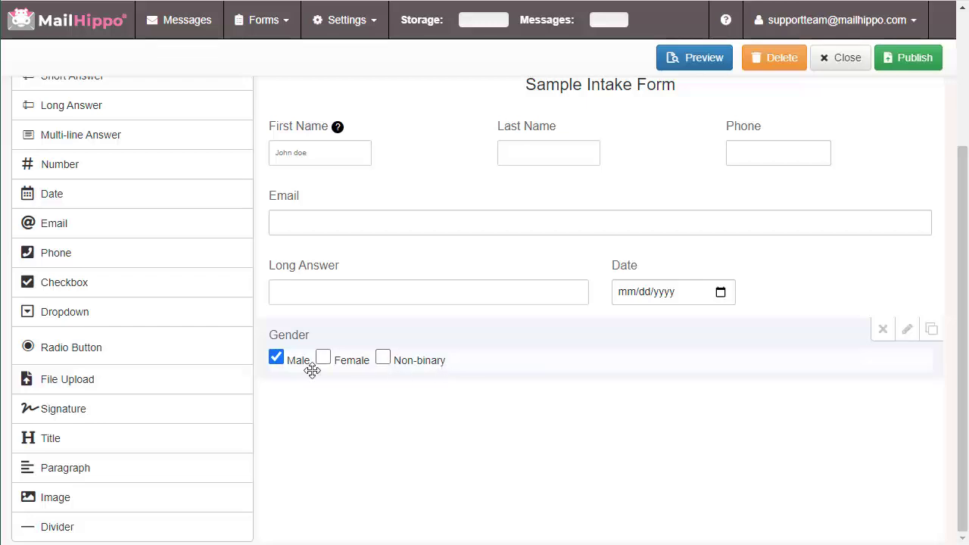
Untick Male under Gender and add a Radio Button question with its default Options 1–3
left_click(277, 361)
mouse_move(430, 343)
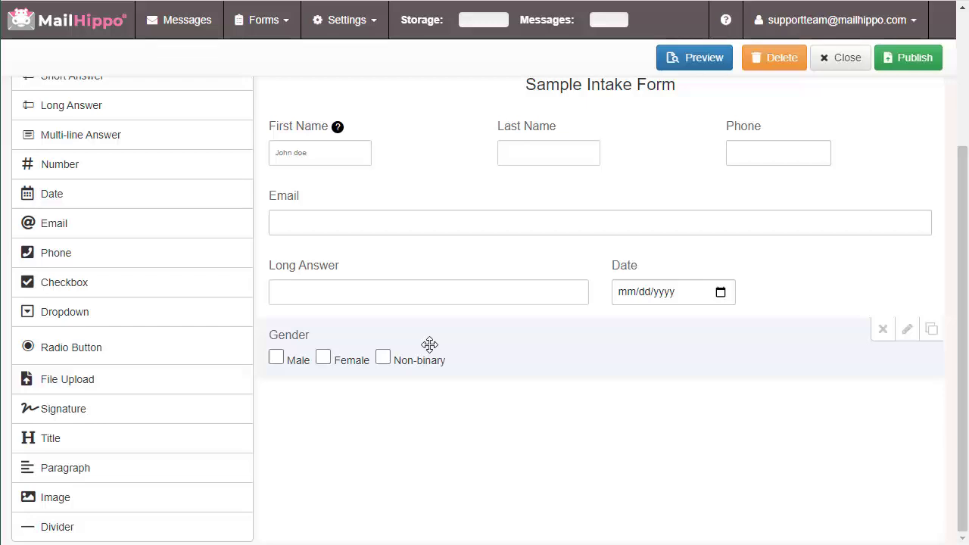
left_click(106, 347)
mouse_move(368, 424)
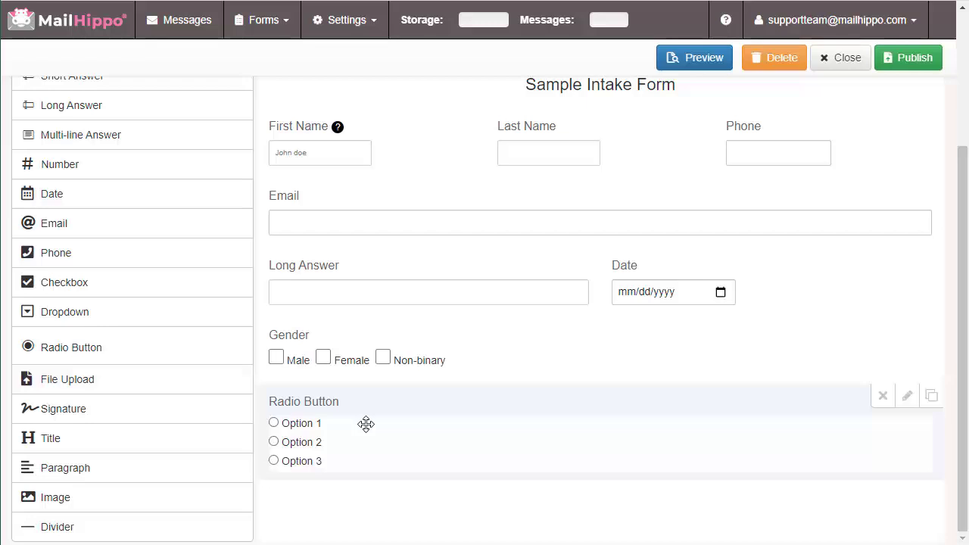
left_click(906, 396)
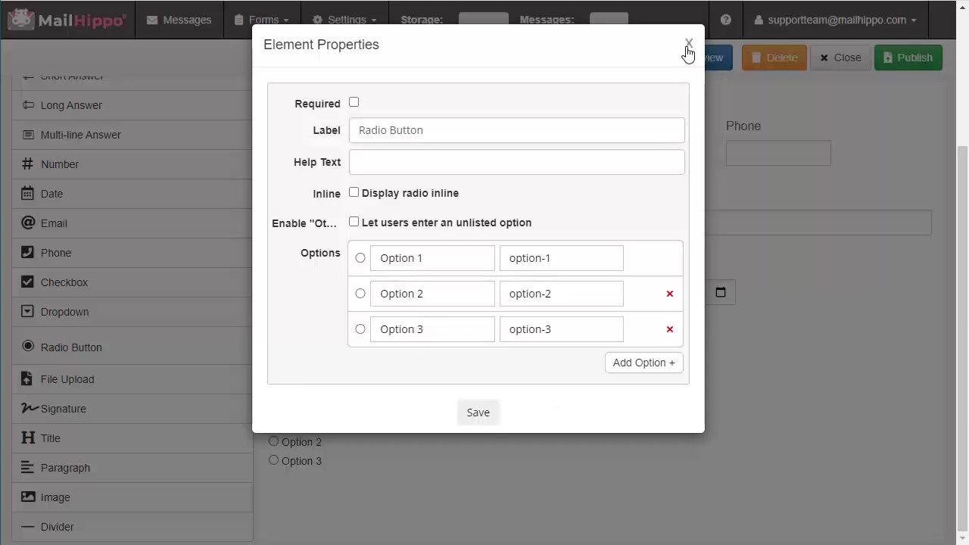
left_click(688, 44)
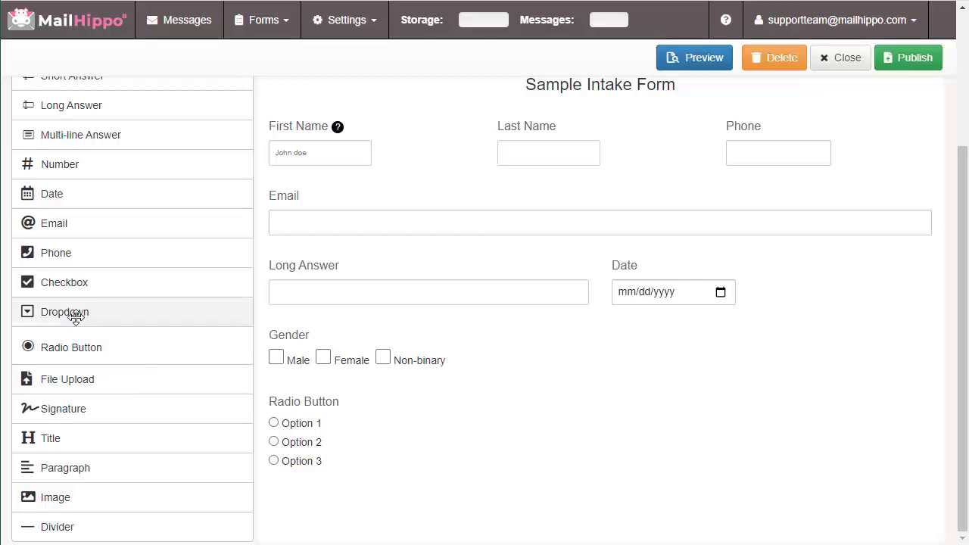
Add a Dropdown question below it, keeping its default properties
left_click(76, 318)
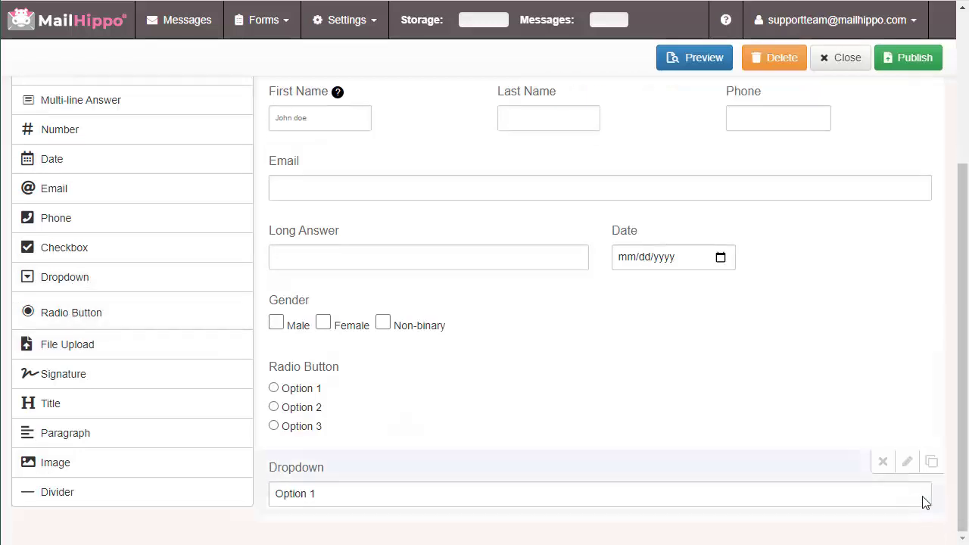
left_click(908, 463)
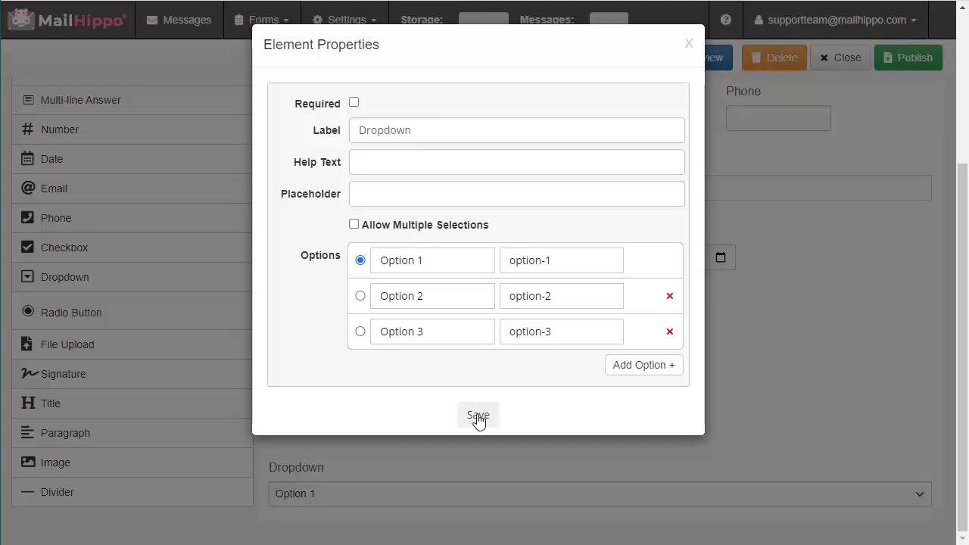
left_click(478, 418)
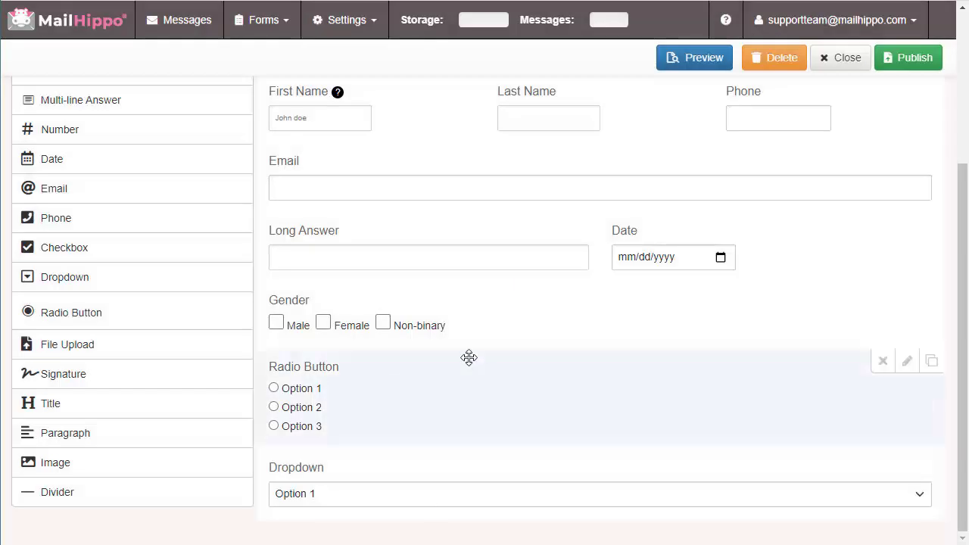
Add a required signature field labelled 'Patient Signature' at the bottom, then preview the form
left_click(66, 376)
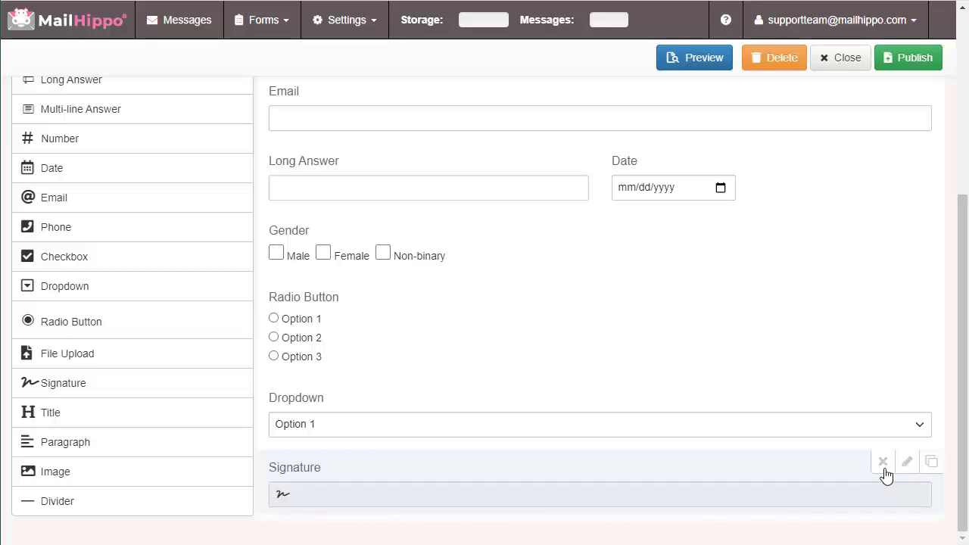
left_click(908, 463)
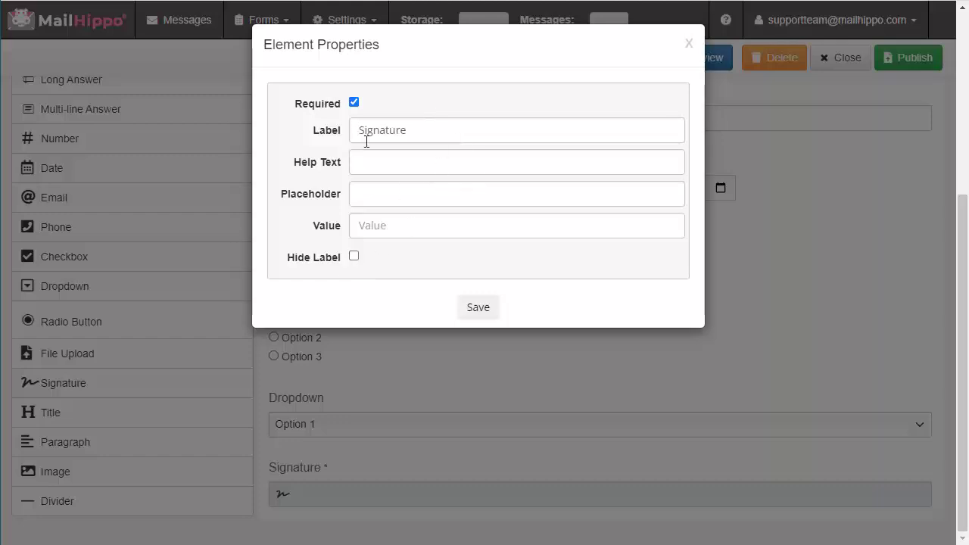
left_click(437, 131)
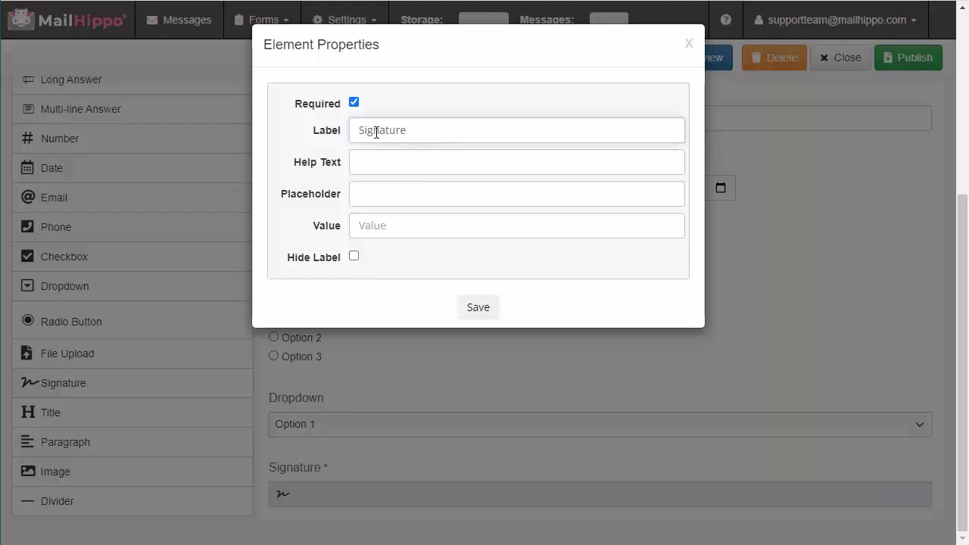
type("Patient")
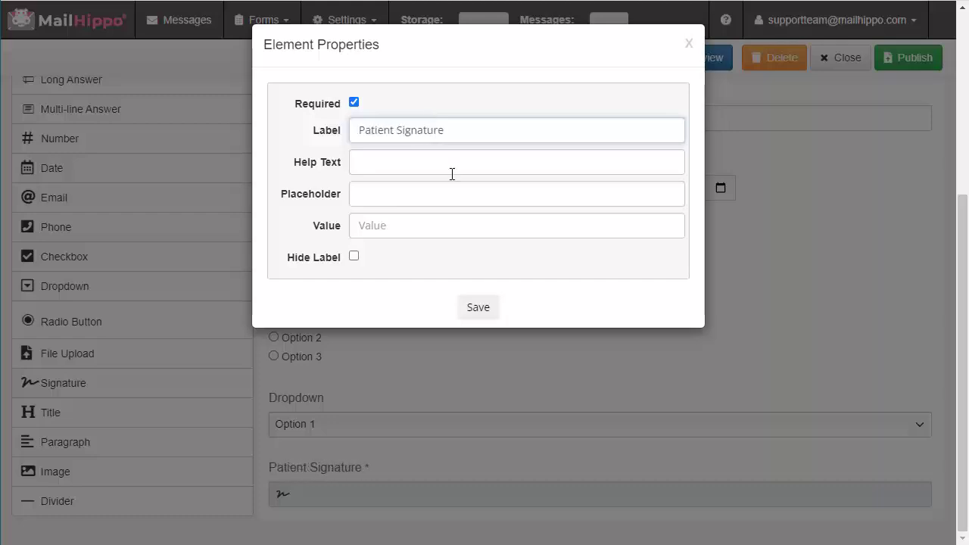
left_click(479, 308)
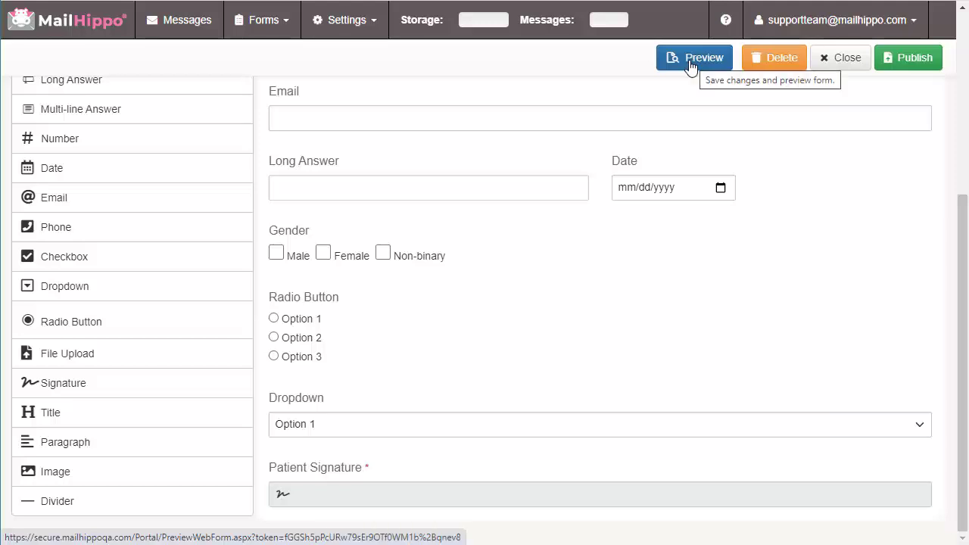
left_click(691, 64)
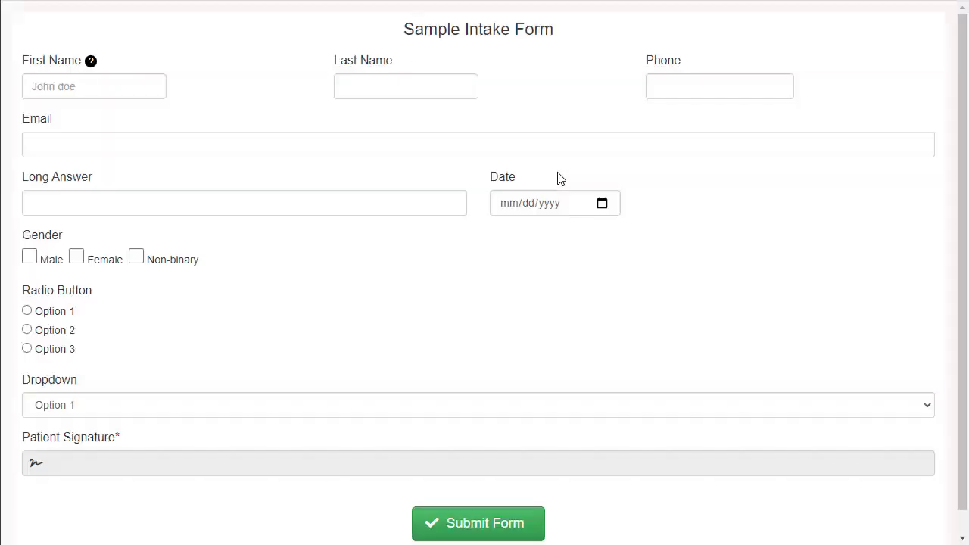
Sign Patient Signature with the signer's name, agree to the disclosure, and close the preview
left_click(110, 470)
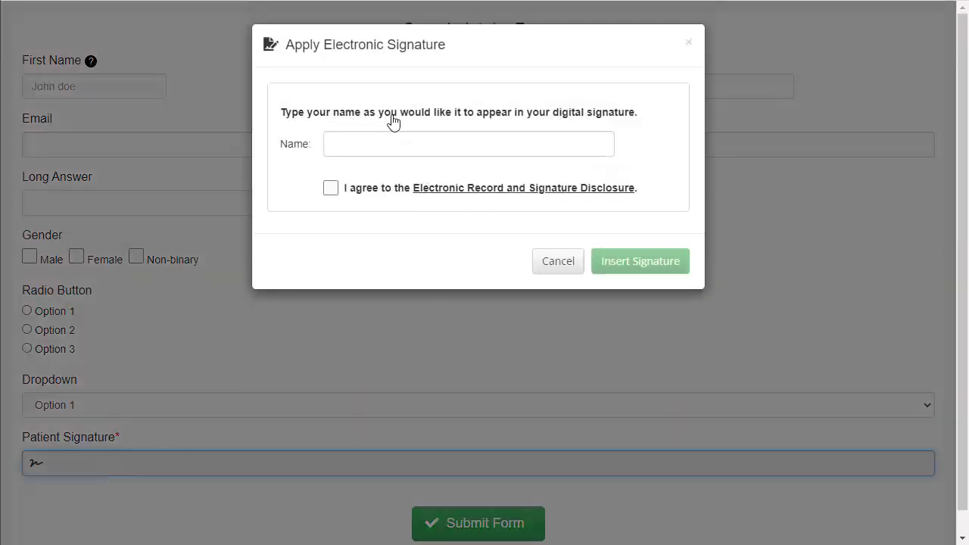
left_click(448, 146)
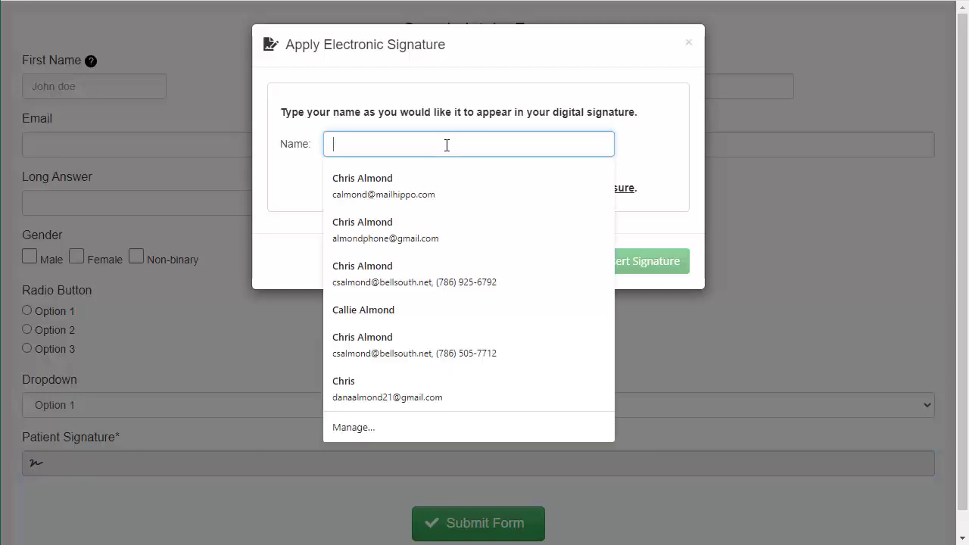
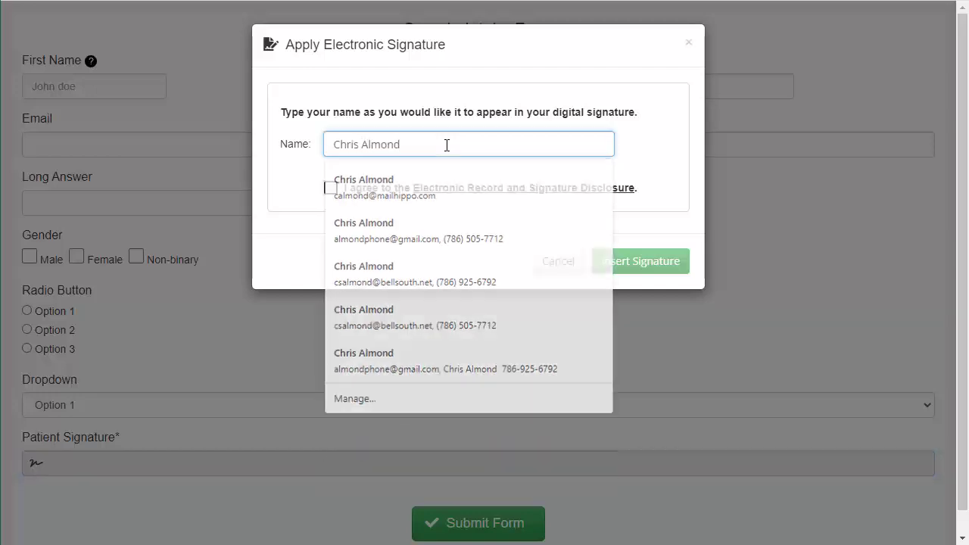
left_click(331, 188)
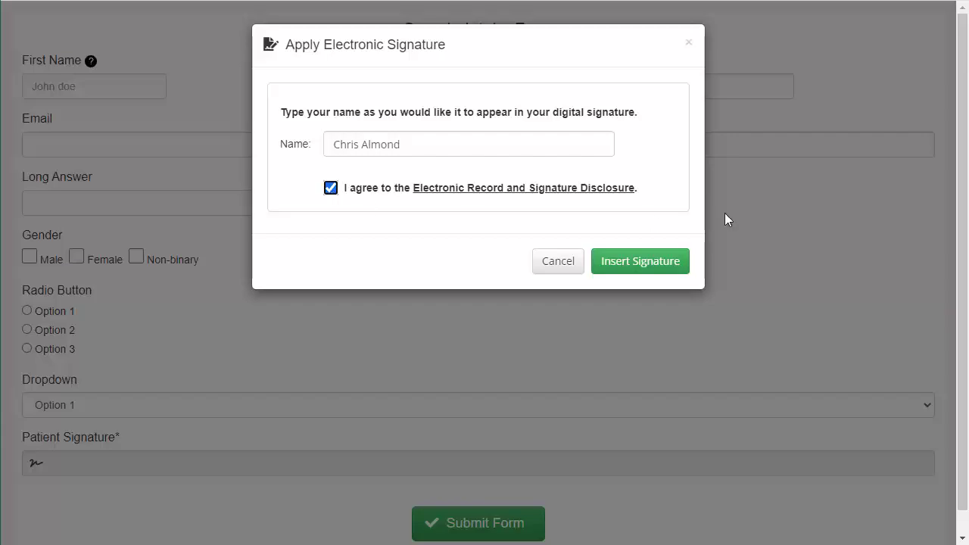
left_click(648, 262)
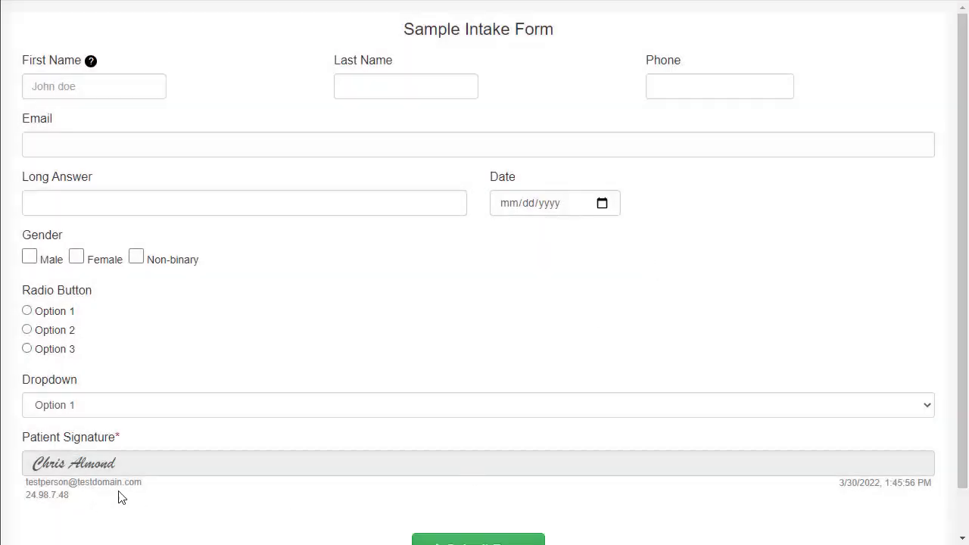
scroll(250, 502, "down", 1)
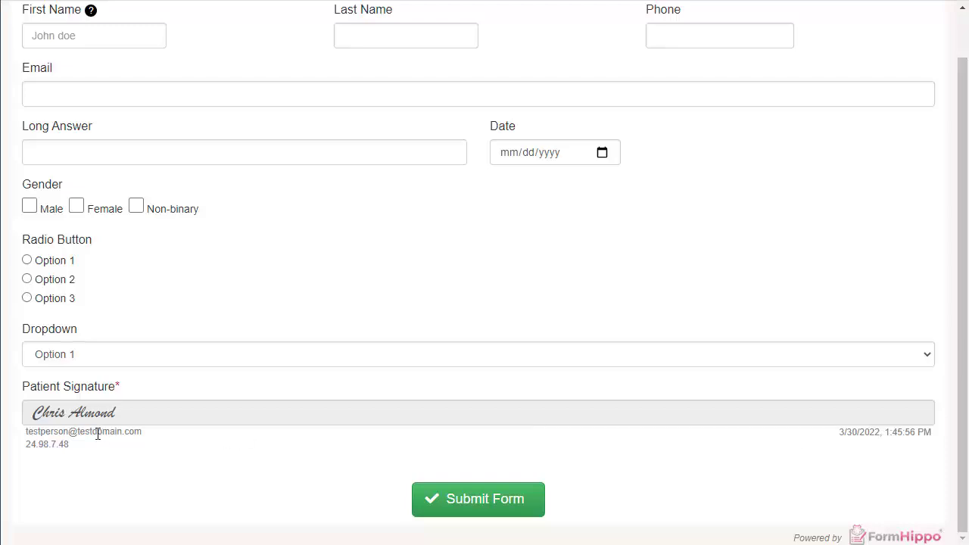
key("ctrl+w")
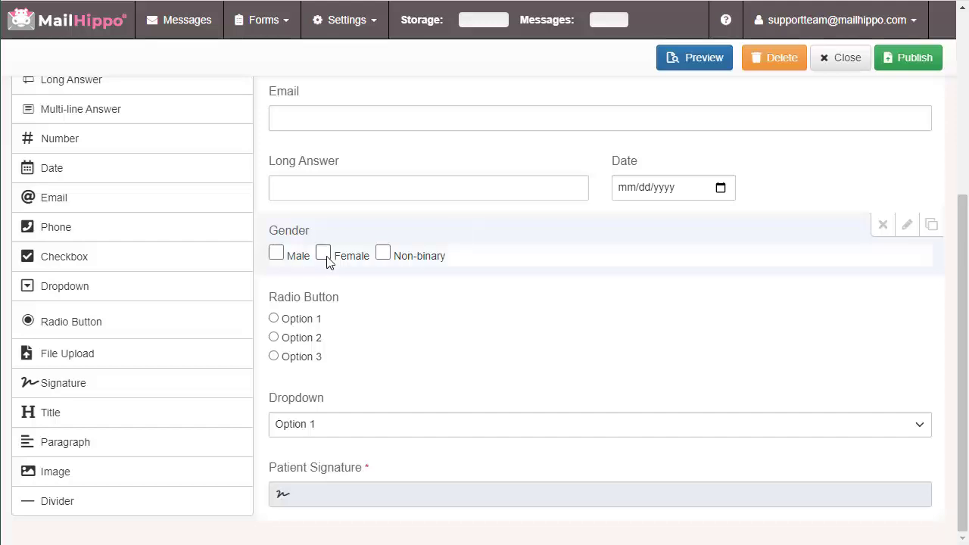
Add a File Upload field labelled 'Insurance Card' below the Dropdown
left_click_drag(95, 348, 410, 446)
scroll(359, 387, "down", 1)
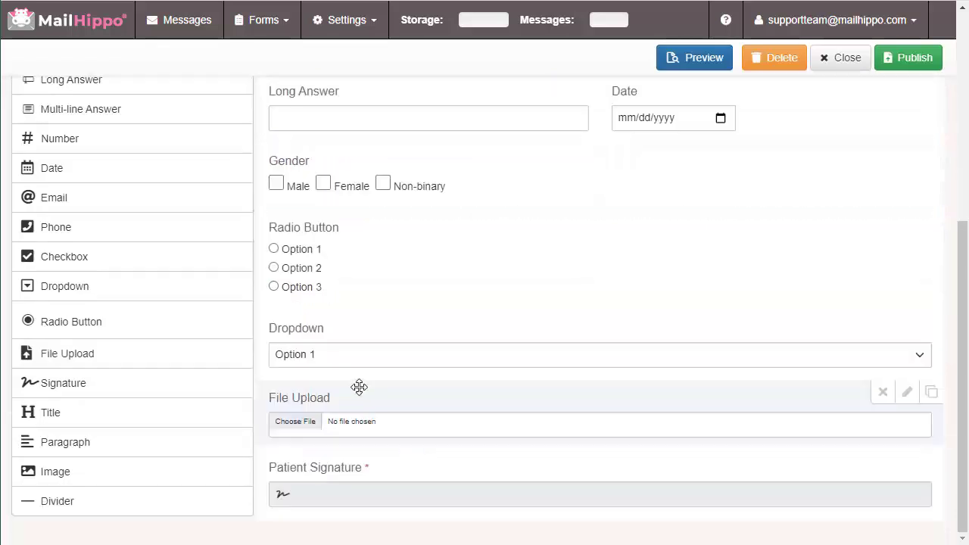
left_click(909, 392)
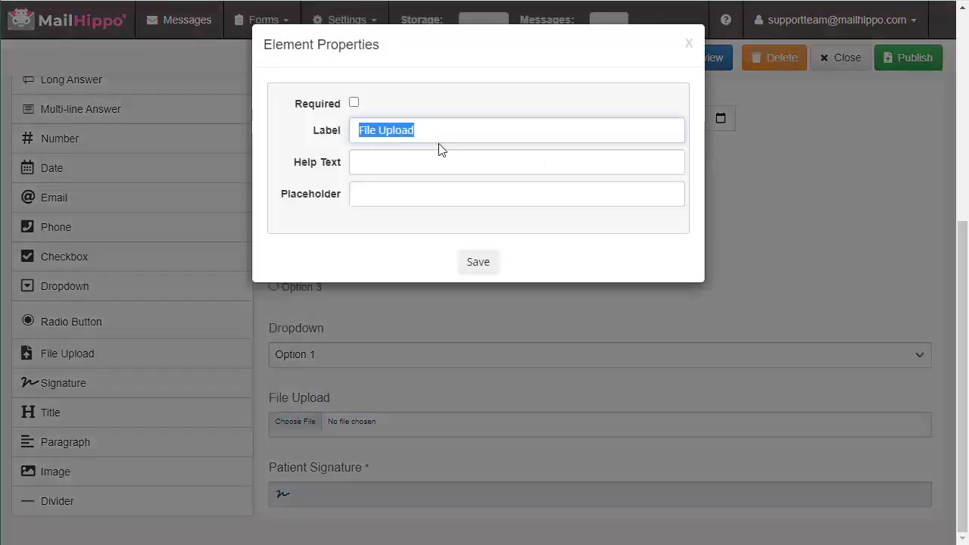
type("Insurance Ca")
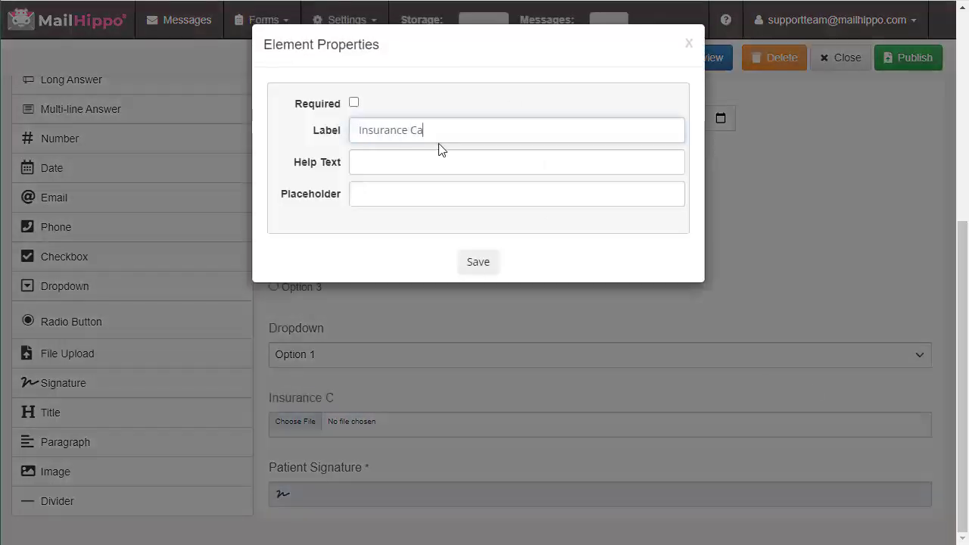
type("rd")
left_click(478, 263)
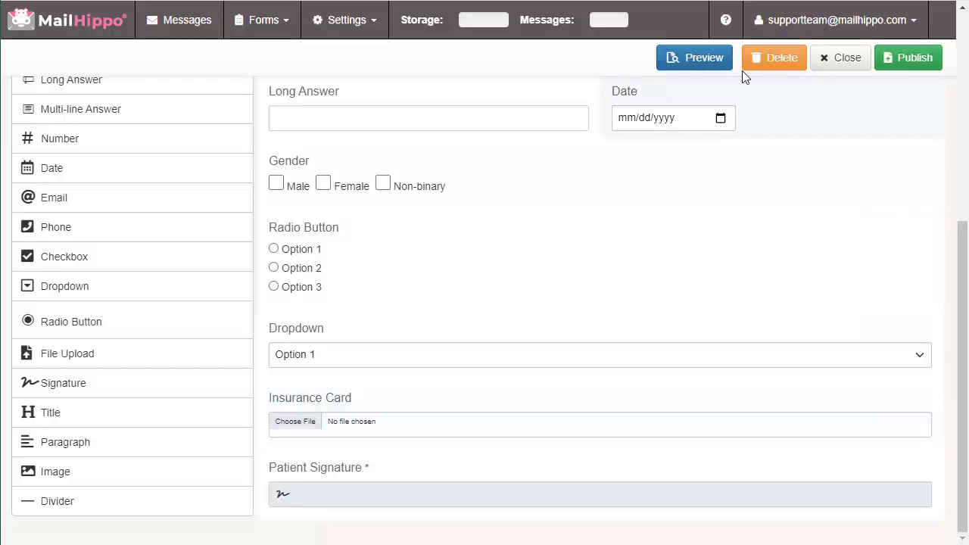
Preview the form, then return to the editor and delete the Insurance Card field
left_click(697, 60)
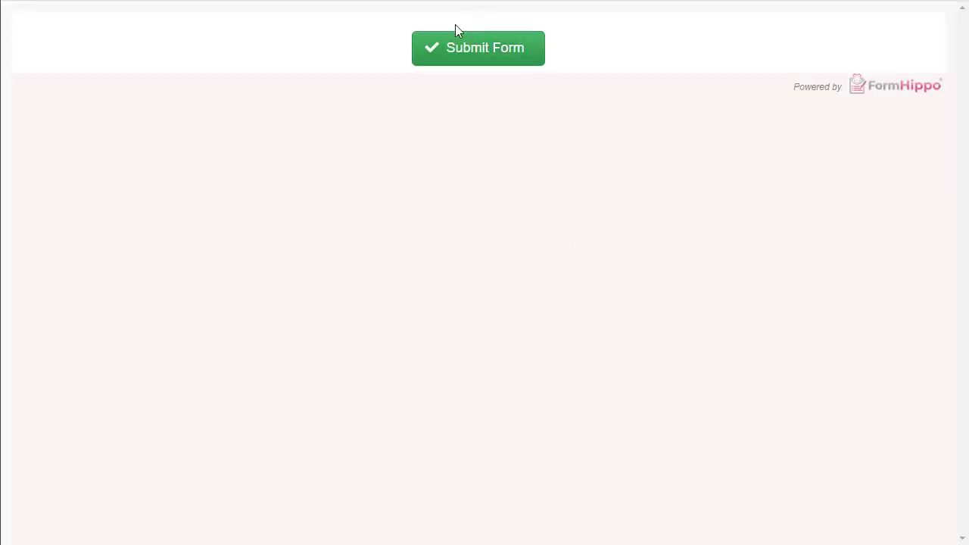
left_click(434, 47)
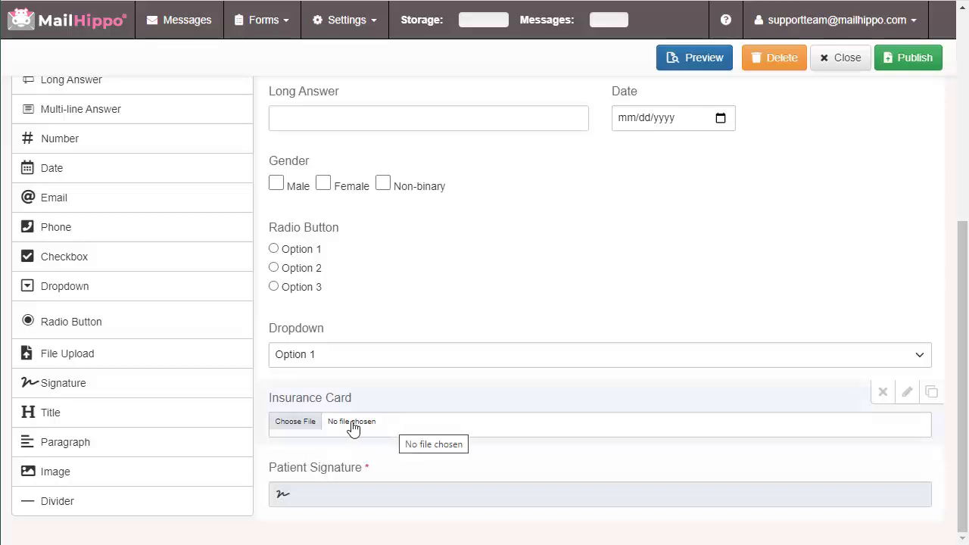
left_click_drag(352, 428, 207, 271)
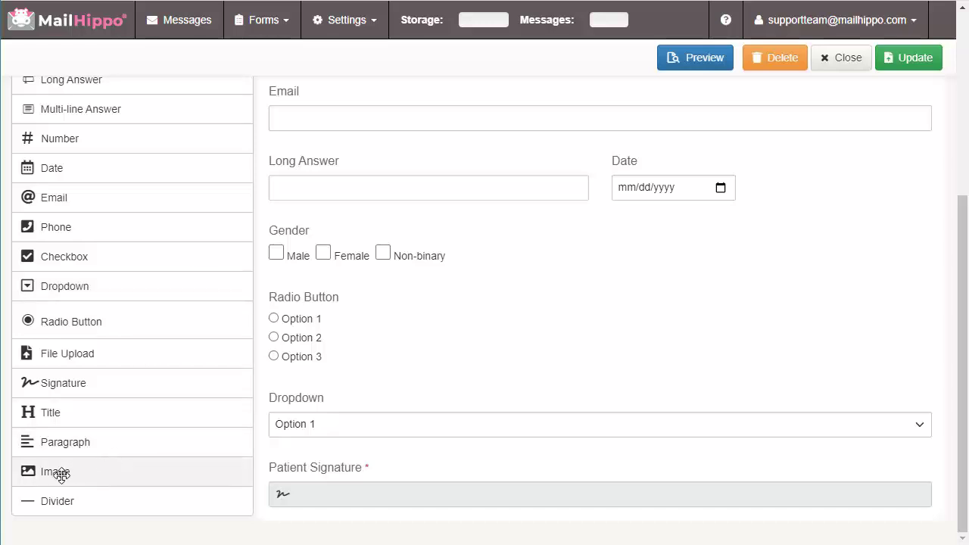
Add an image block at the top of the form and copy the mailhippo.com logo's image address
left_click_drag(61, 475, 522, 242)
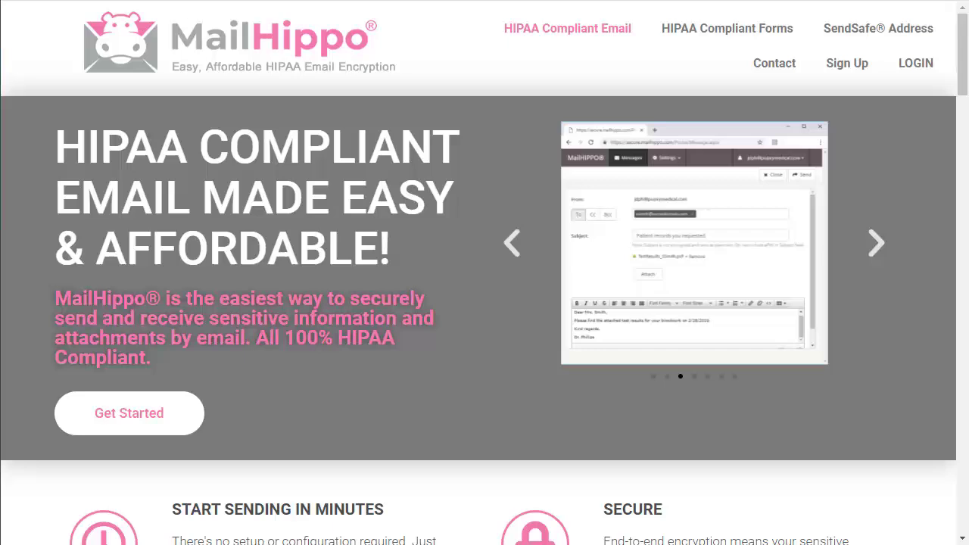
right_click(225, 40)
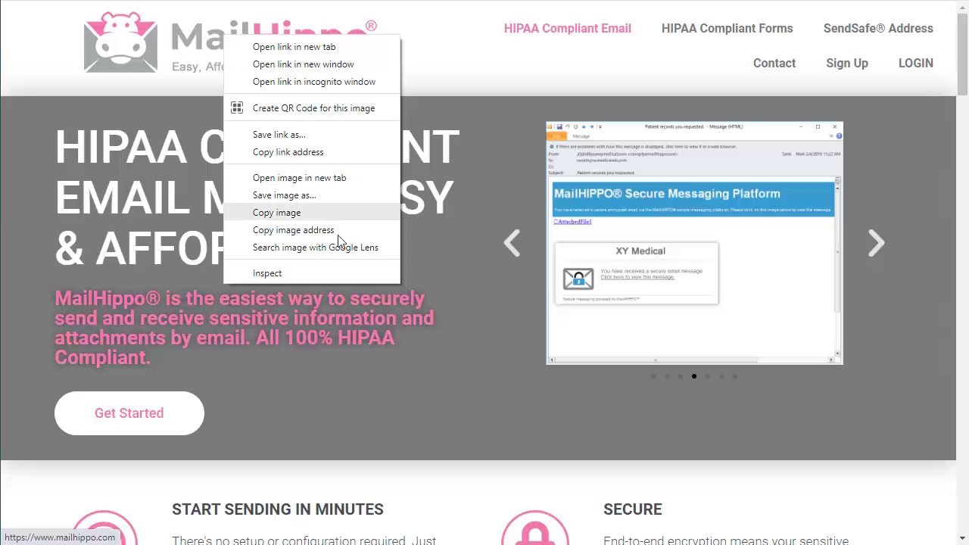
left_click(300, 231)
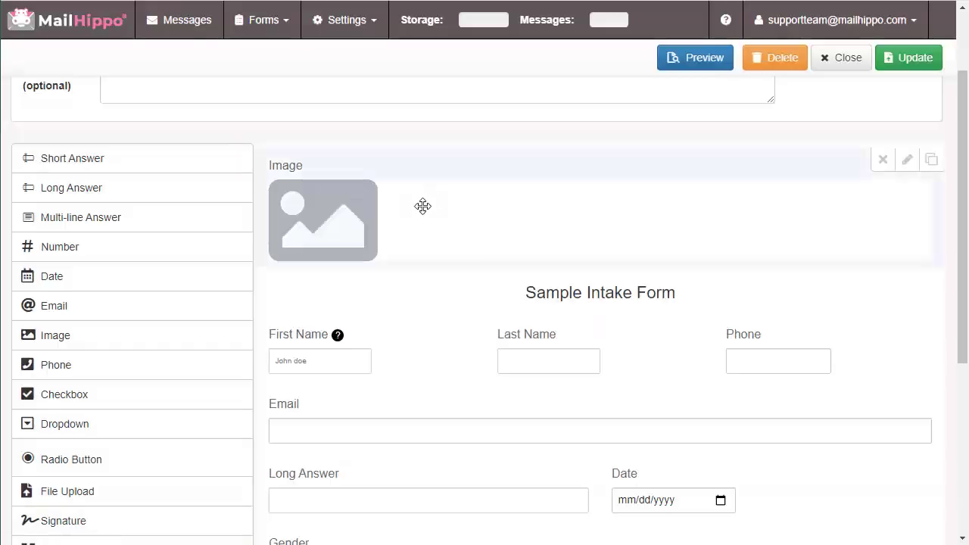
Paste the copied logo address into the image block's Image URL and save
left_click(909, 164)
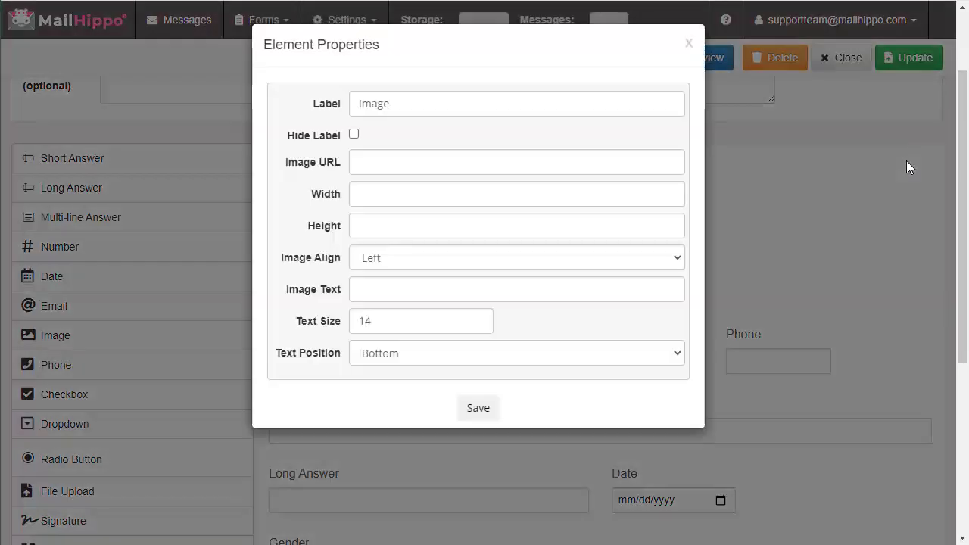
left_click(374, 163)
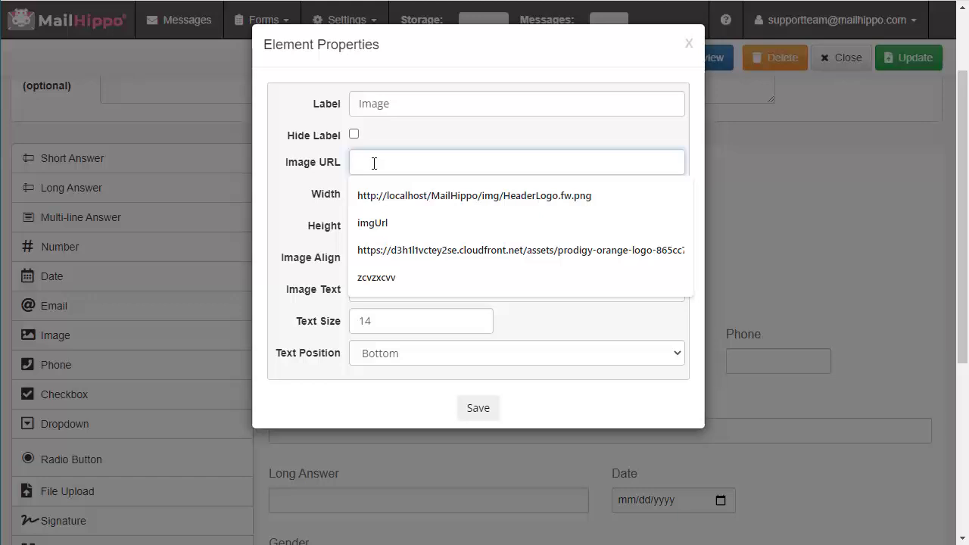
right_click(374, 164)
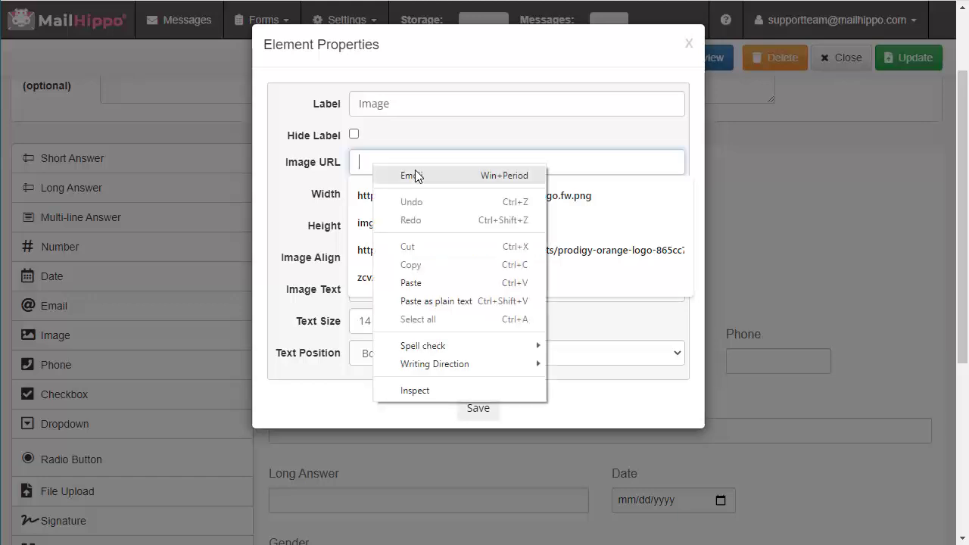
left_click(445, 282)
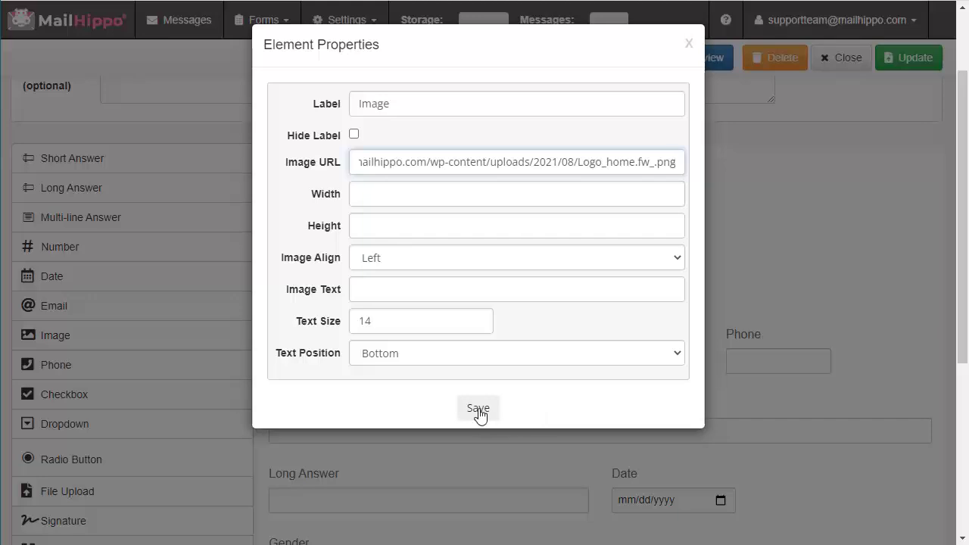
left_click(478, 409)
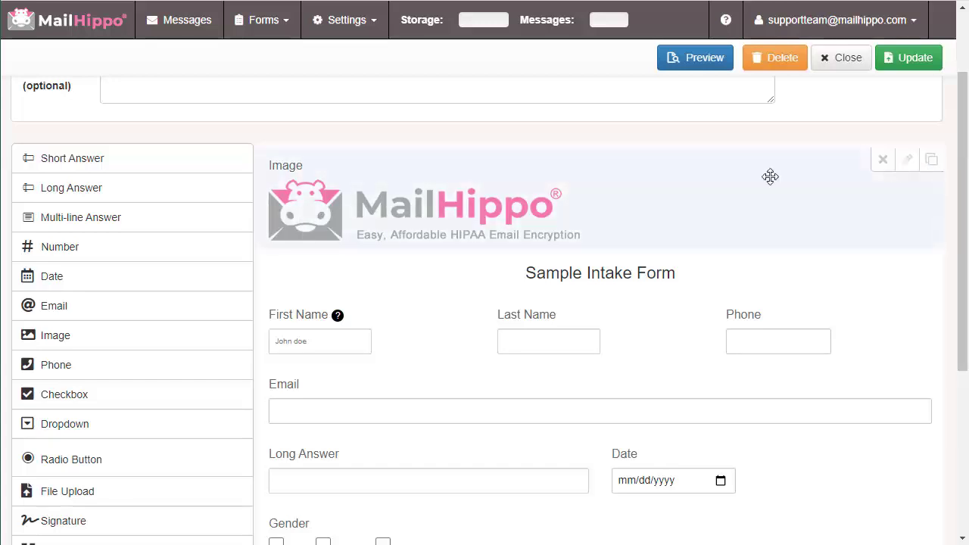
Hide the image block's label
left_click(906, 161)
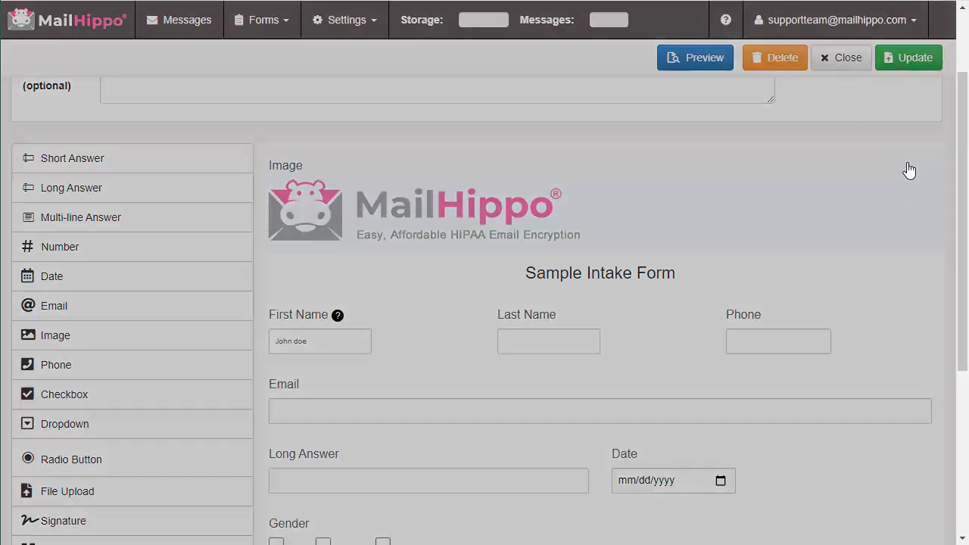
left_click(353, 134)
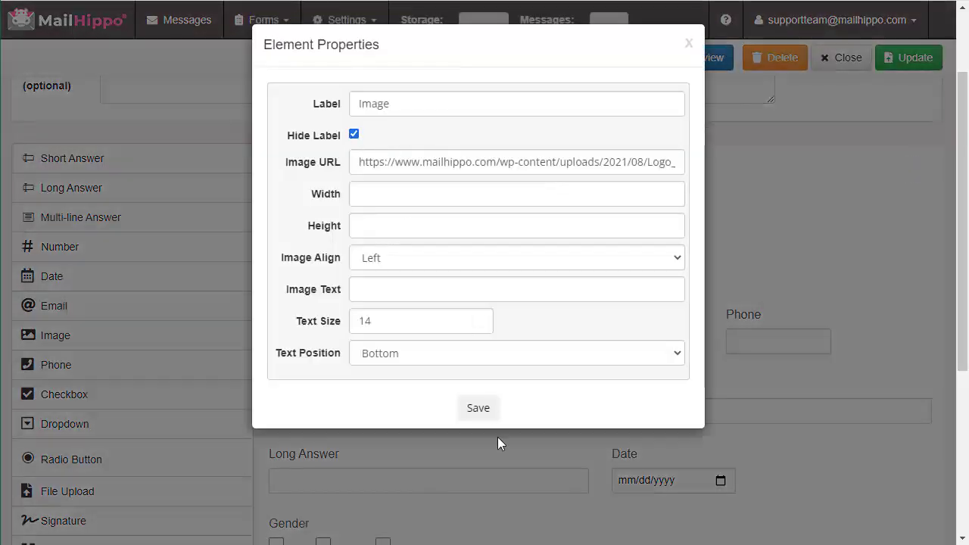
left_click(475, 408)
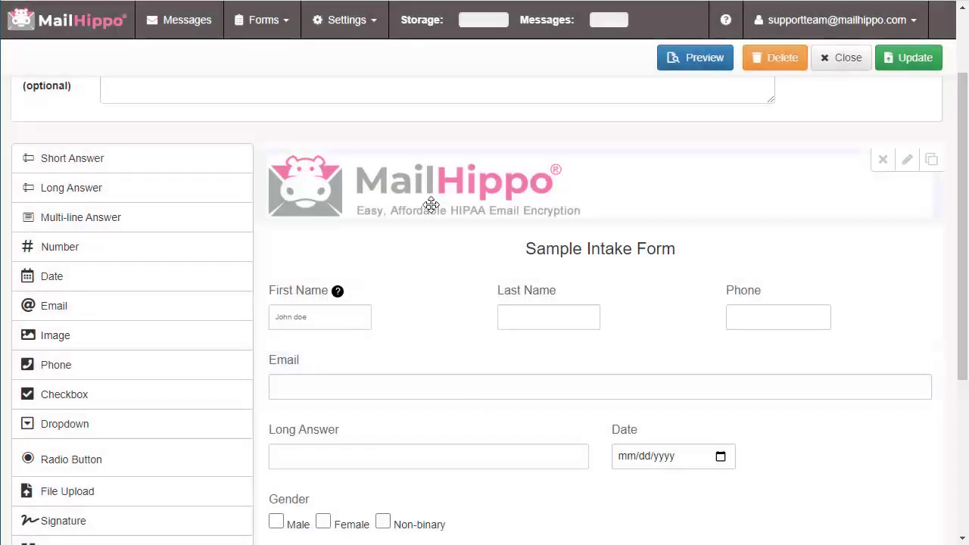
Resize the logo to width 150 and height 40
left_click(907, 161)
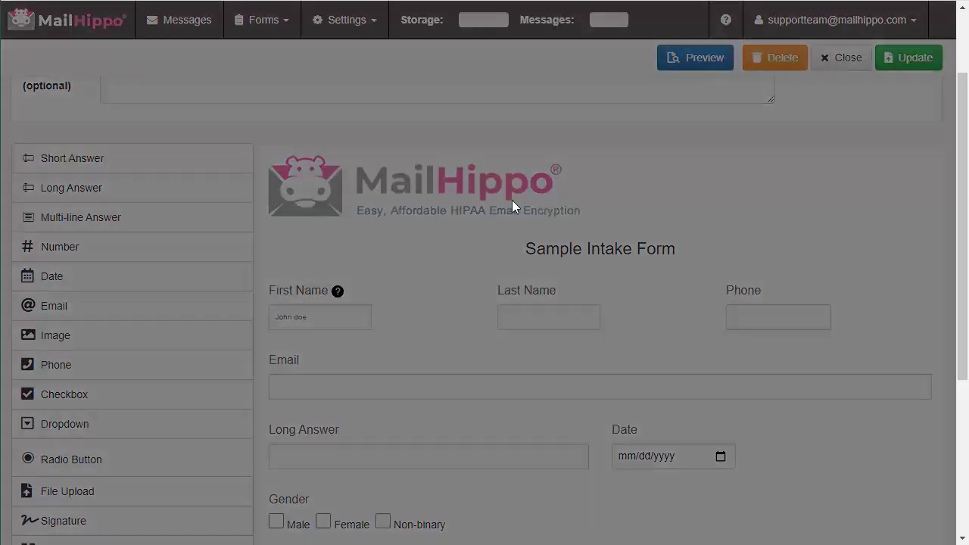
left_click(404, 196)
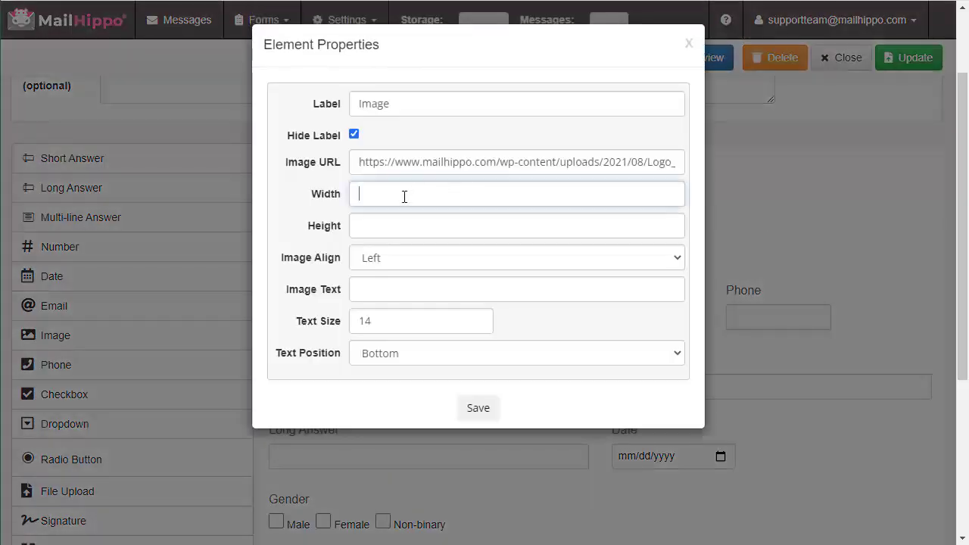
type("150")
key("Tab")
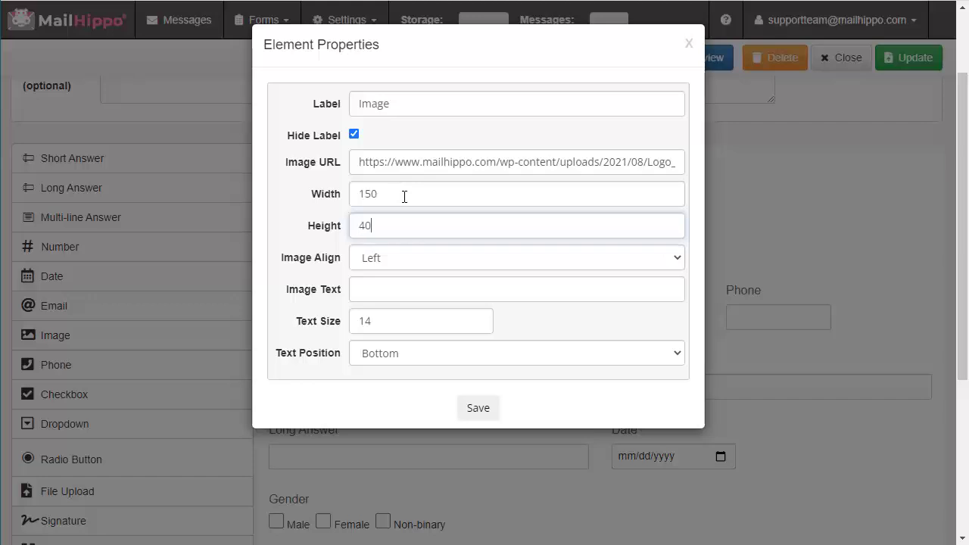
left_click(480, 410)
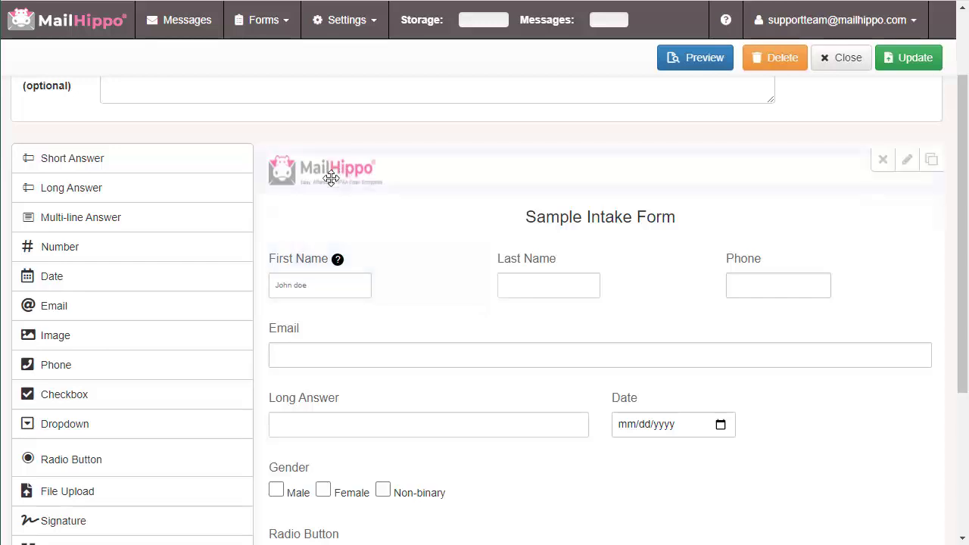
Move the Sample Intake Form title below the logo and keep the logo's Image Align at Left
left_click_drag(584, 216, 937, 169)
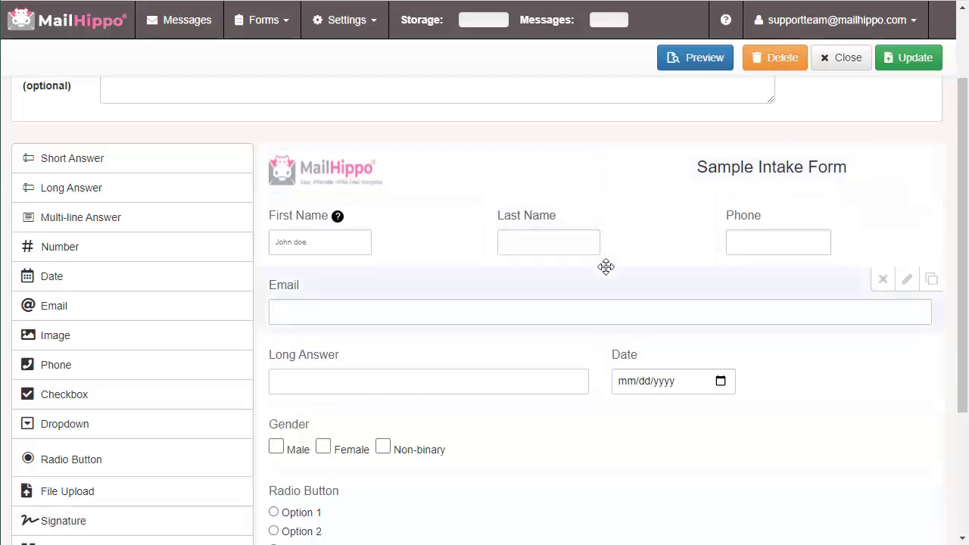
left_click_drag(825, 158, 613, 197)
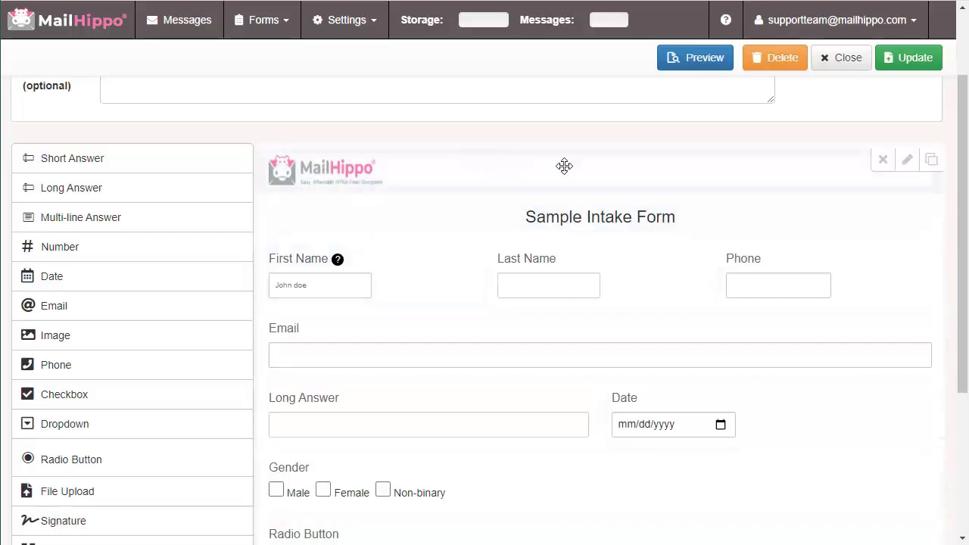
left_click(907, 162)
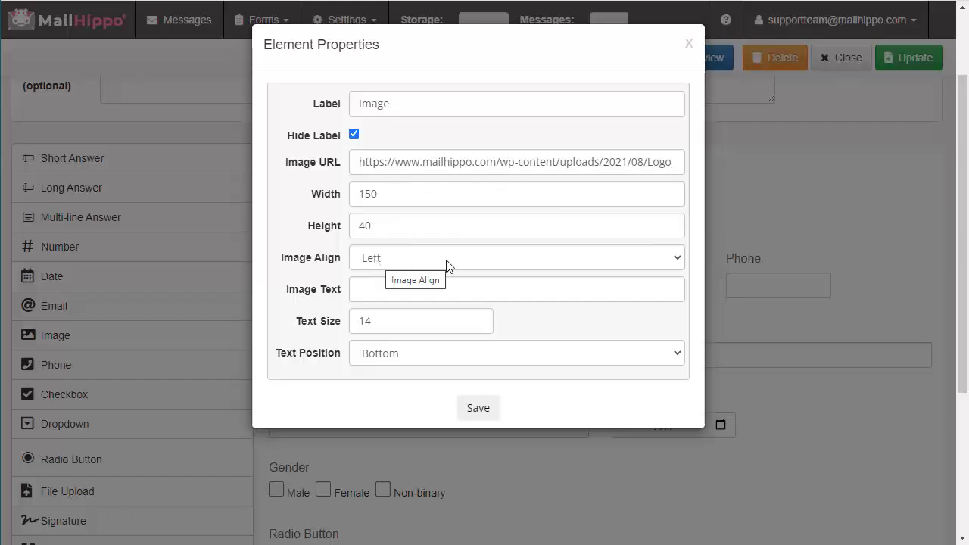
left_click(490, 262)
left_click(491, 263)
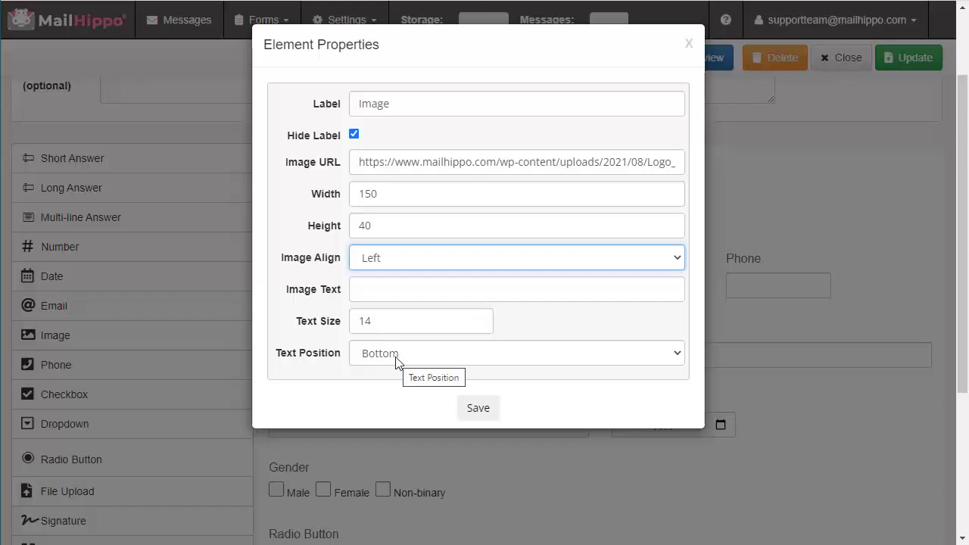
left_click(471, 410)
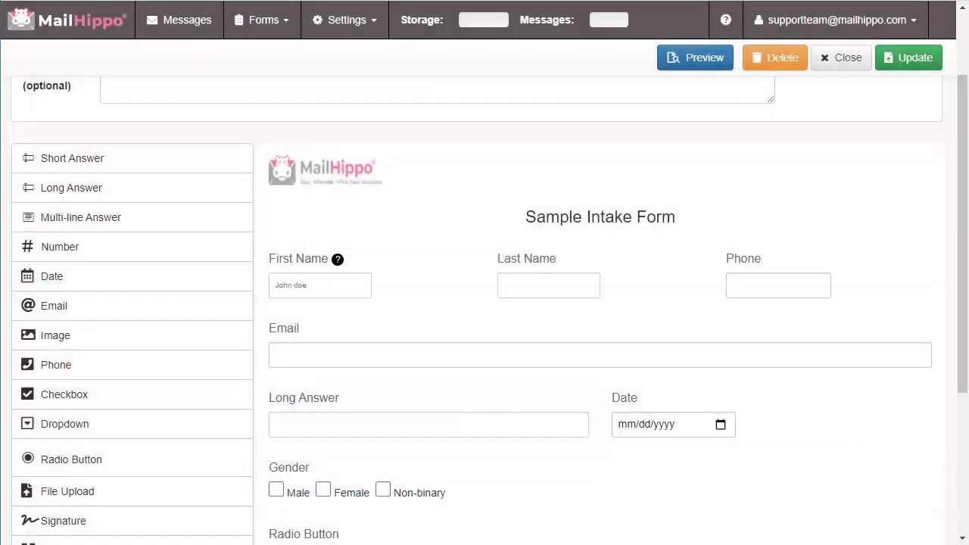
scroll(399, 421, "down", 3)
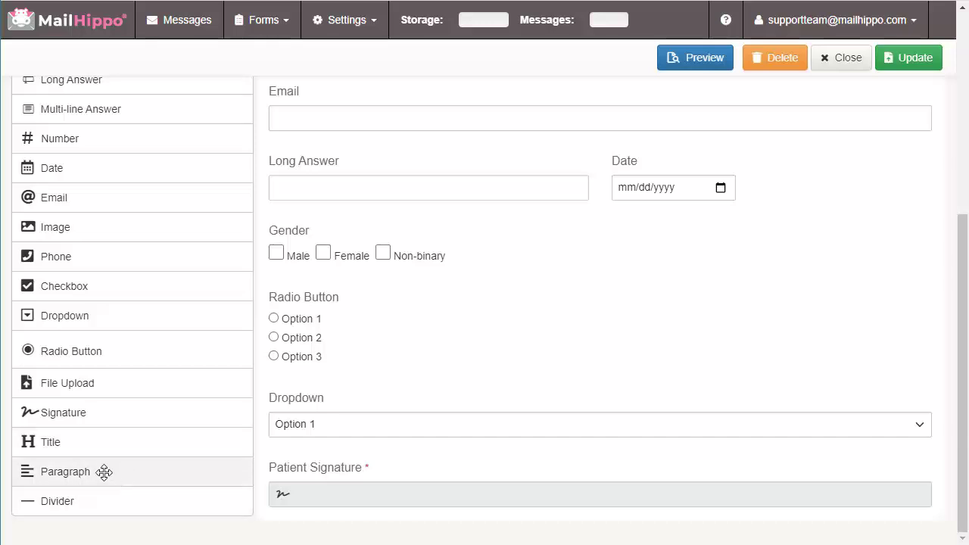
Insert a label-hidden paragraph reading 'Please sign this document for purposes.' above Patient Signature
left_click(79, 471)
mouse_move(79, 471)
left_mouse_down()
mouse_move(527, 383)
mouse_move(528, 374)
left_mouse_up()
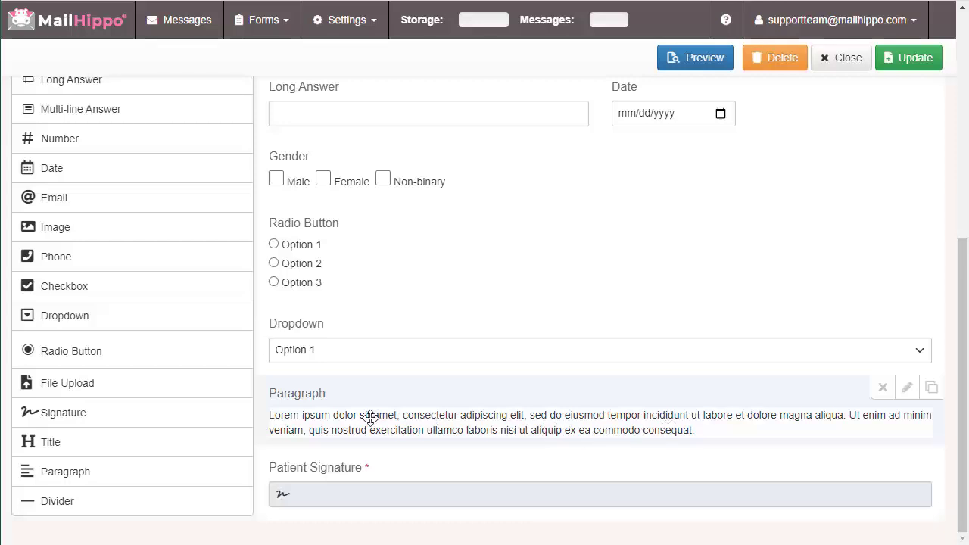
left_click(910, 393)
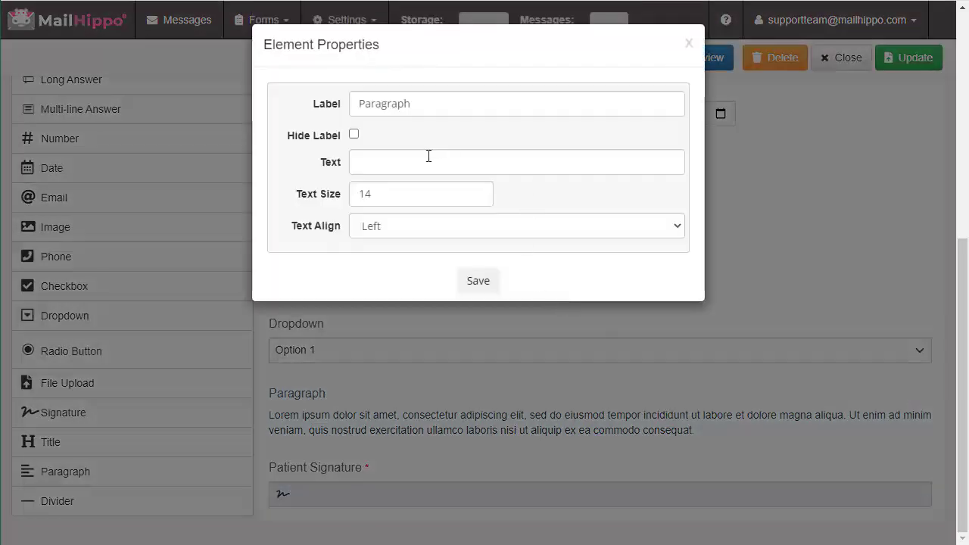
left_click(424, 164)
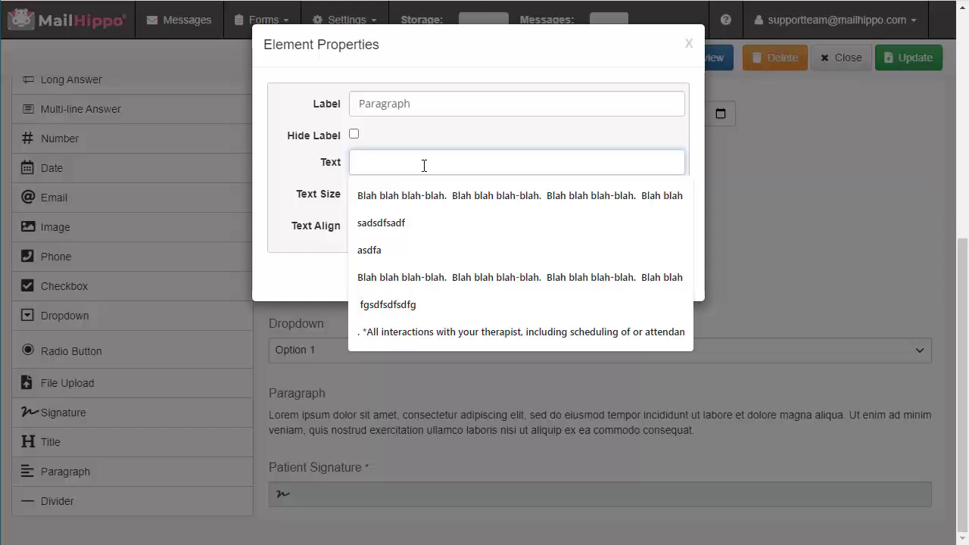
type("P")
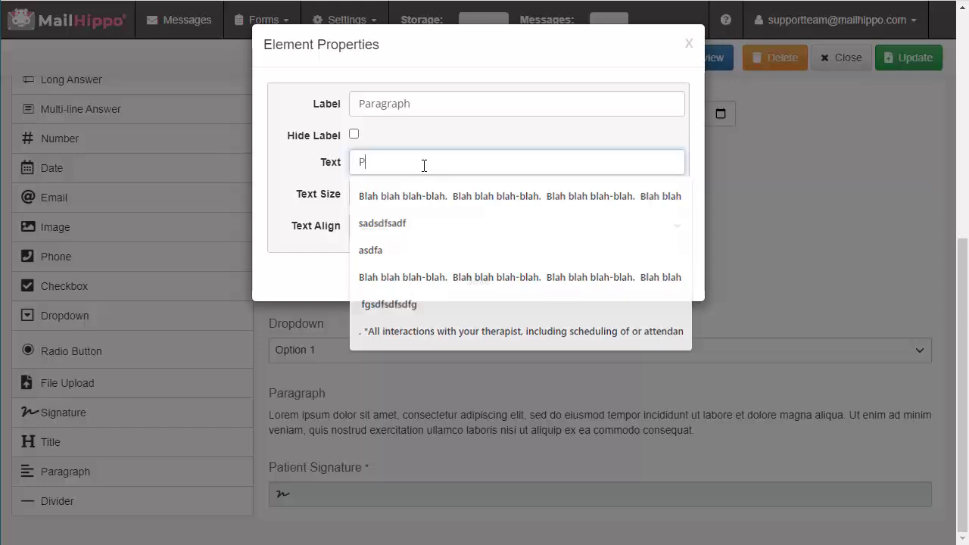
type("lease sing this")
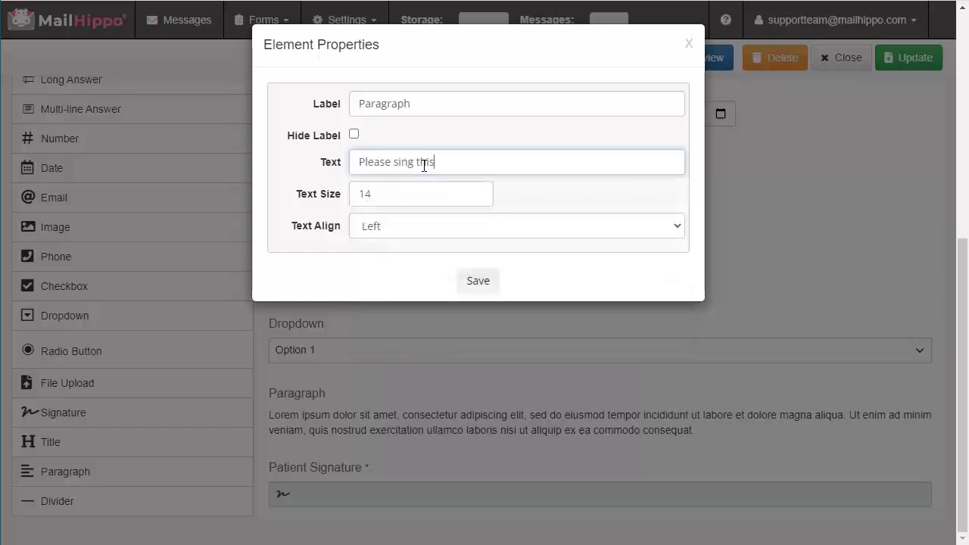
type("gin t")
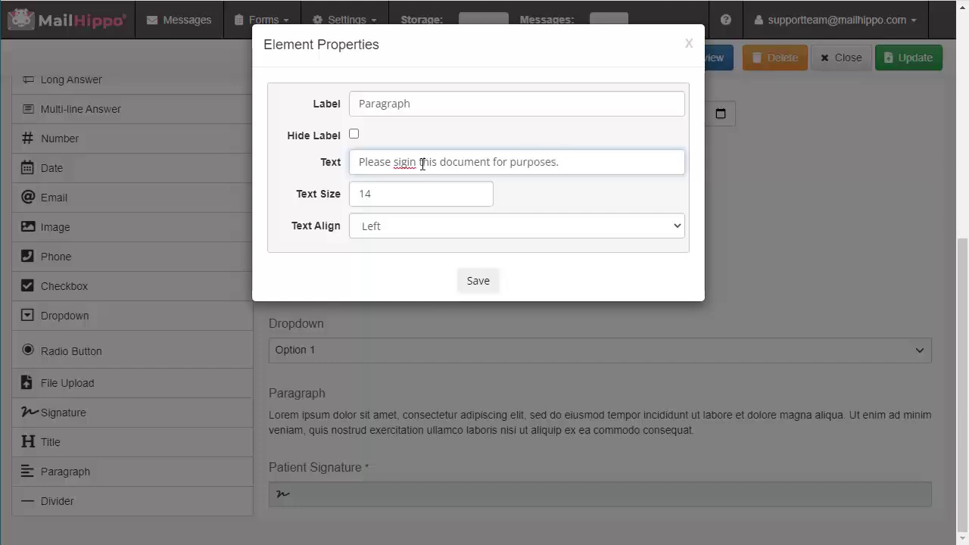
right_click(389, 164)
left_click(425, 175)
left_click(353, 134)
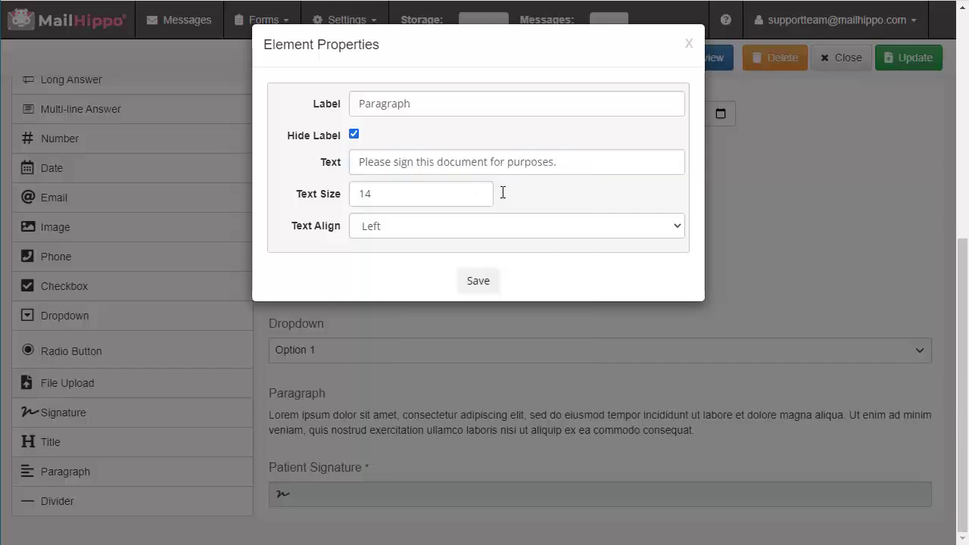
left_click(480, 284)
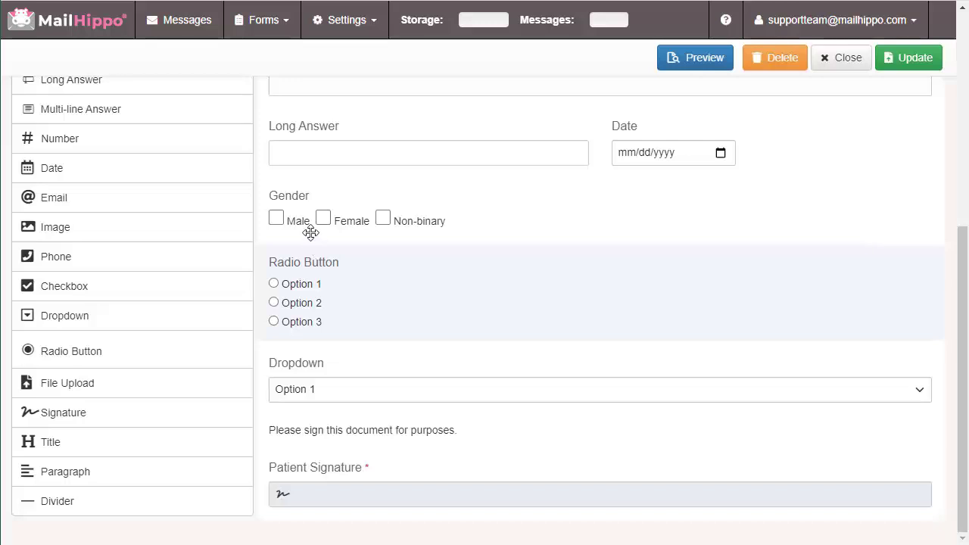
Insert a divider between Gender and Radio Button and set its height to 10
left_click_drag(57, 501, 410, 244)
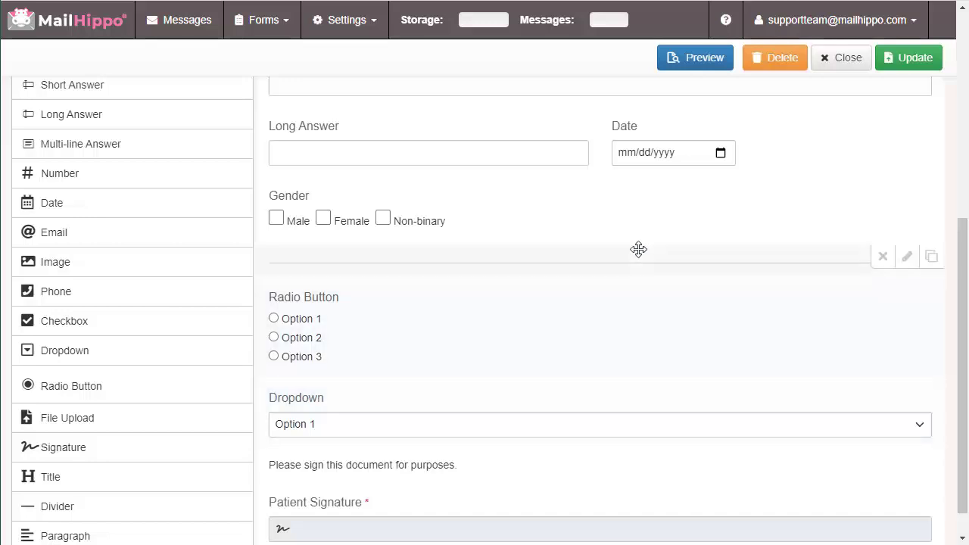
scroll(545, 310, "up", 2)
scroll(545, 308, "down", 2)
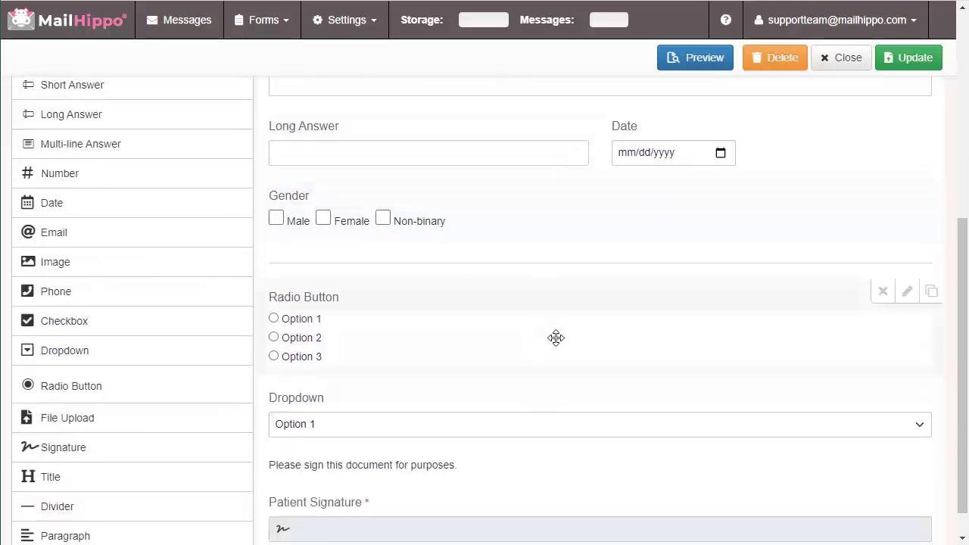
left_click(909, 264)
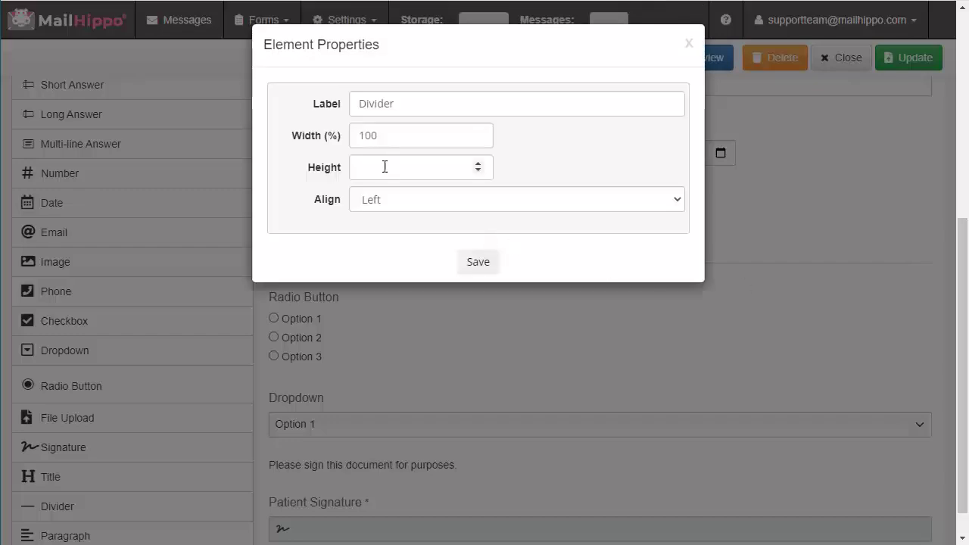
left_click(384, 168)
type("10")
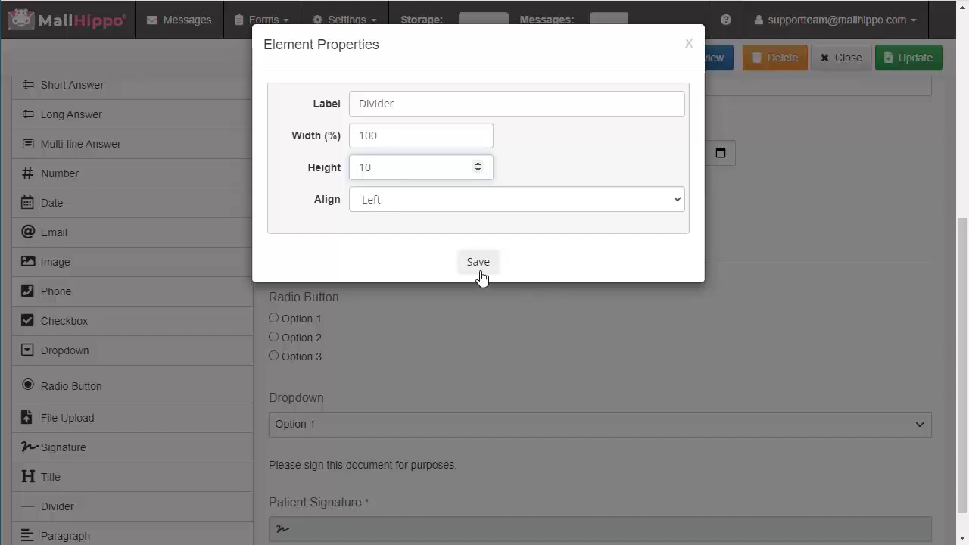
left_click(478, 267)
scroll(485, 396, "down", 1)
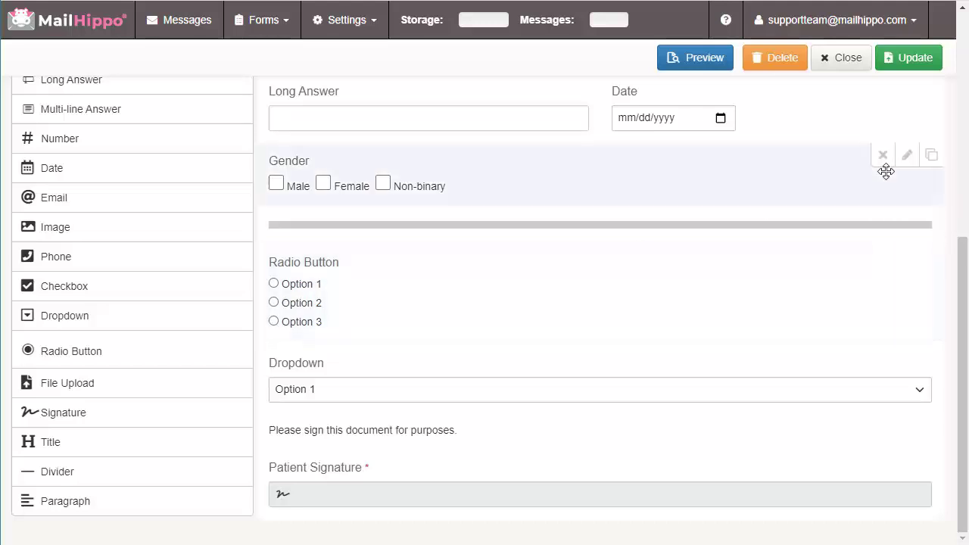
Save the form with Update and return to Manage Published Forms, showing Test Form active
scroll(848, 214, "up", 3)
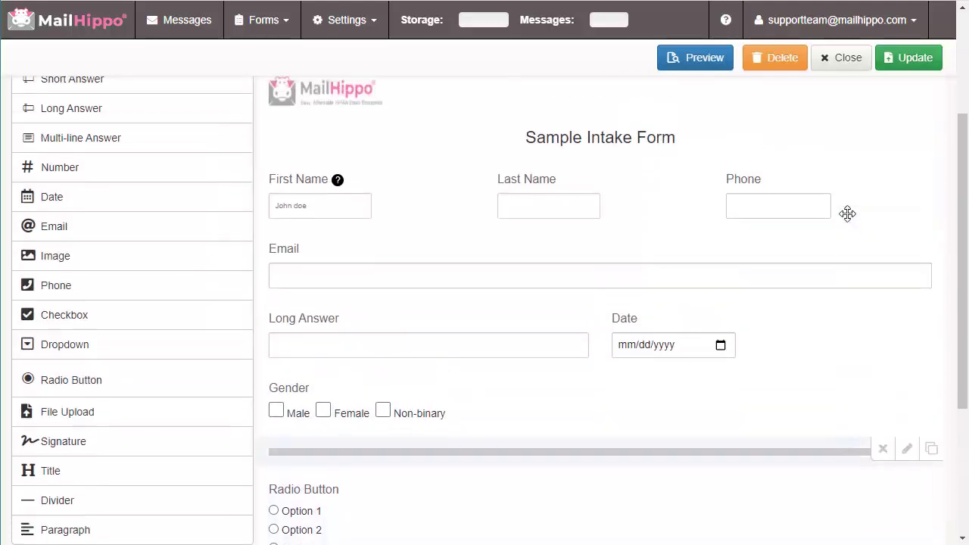
scroll(849, 214, "up", 2)
scroll(848, 214, "down", 3)
scroll(848, 214, "up", 2)
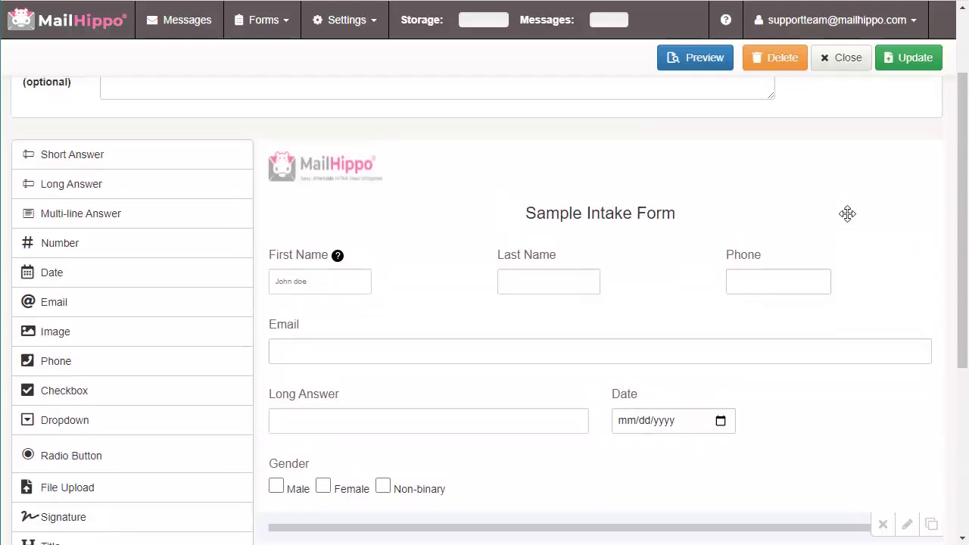
scroll(848, 214, "down", 1)
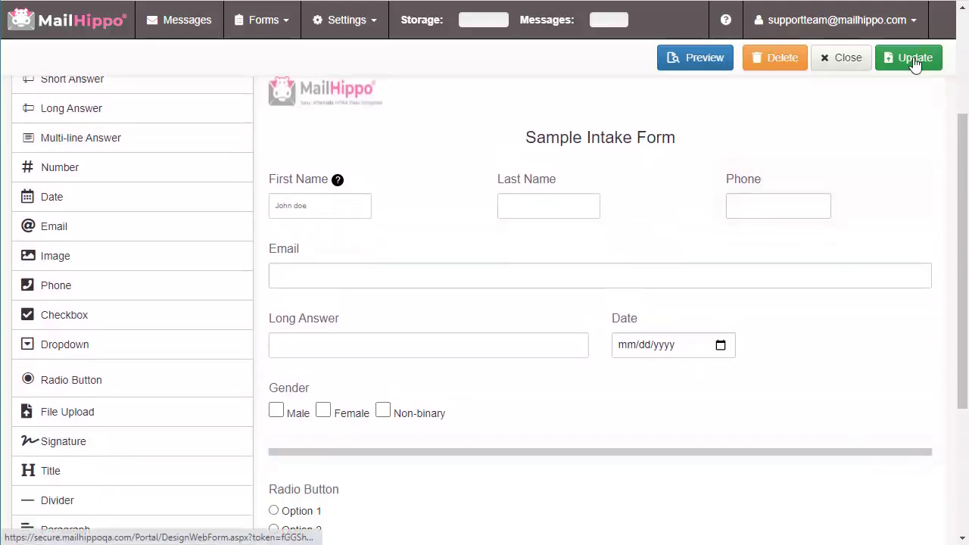
left_click(915, 61)
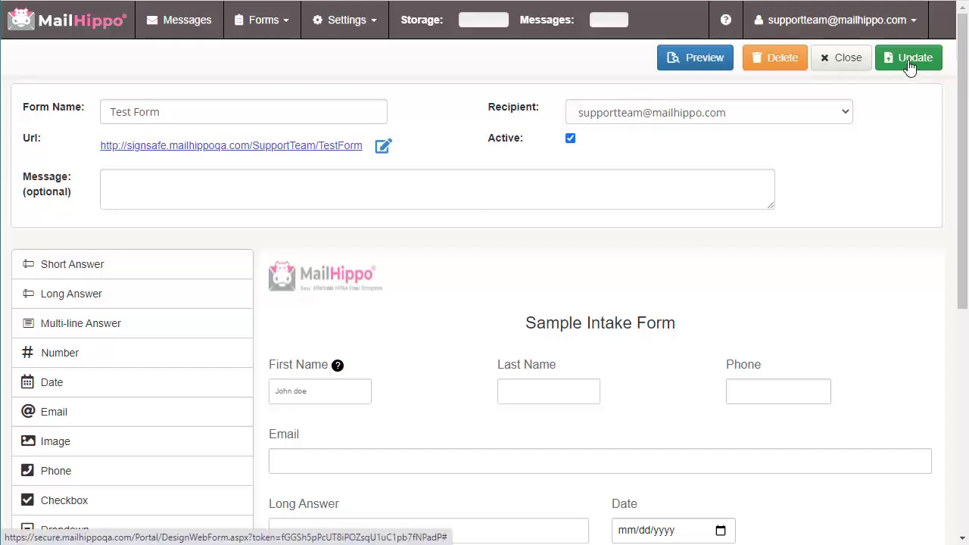
left_click(910, 67)
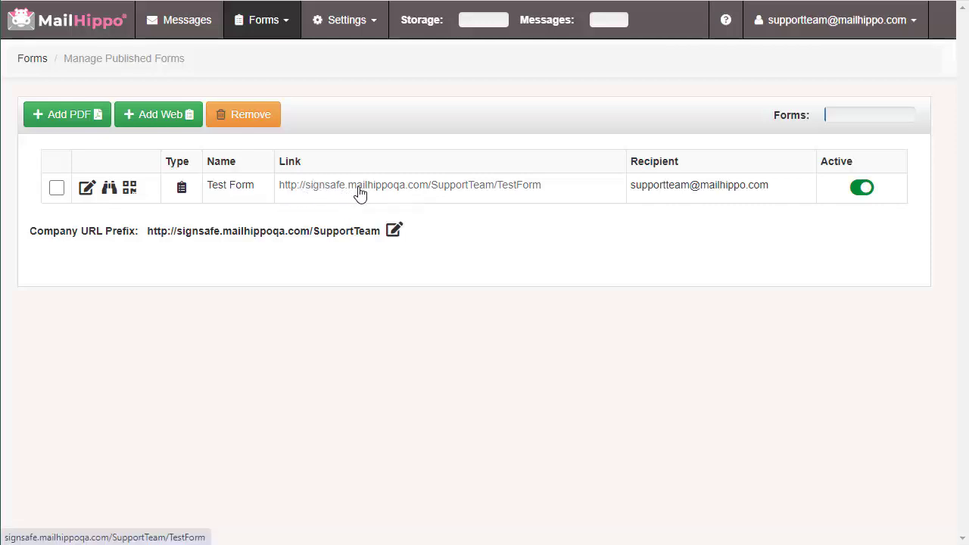
Open the published form's link and pass its security check with the code and a contact e-mail
left_click(434, 188)
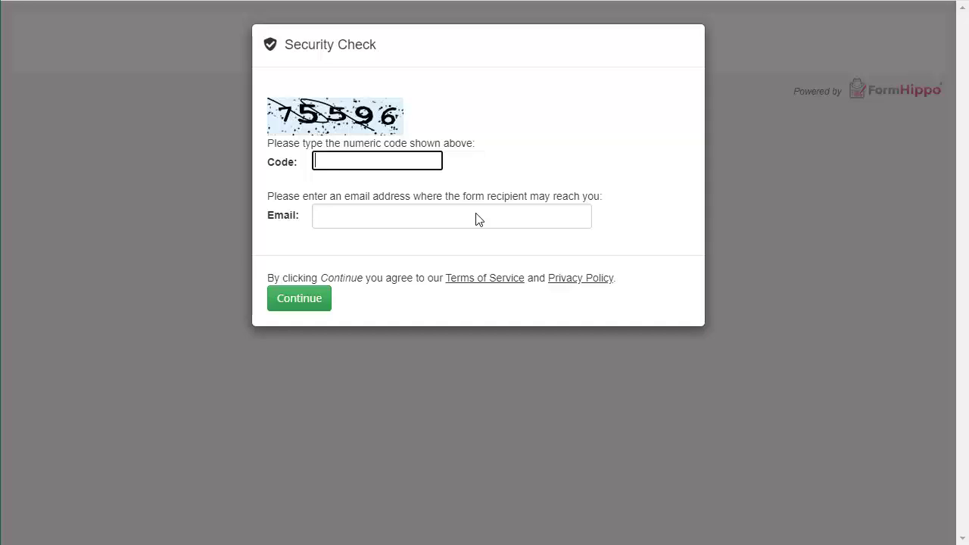
left_click(403, 161)
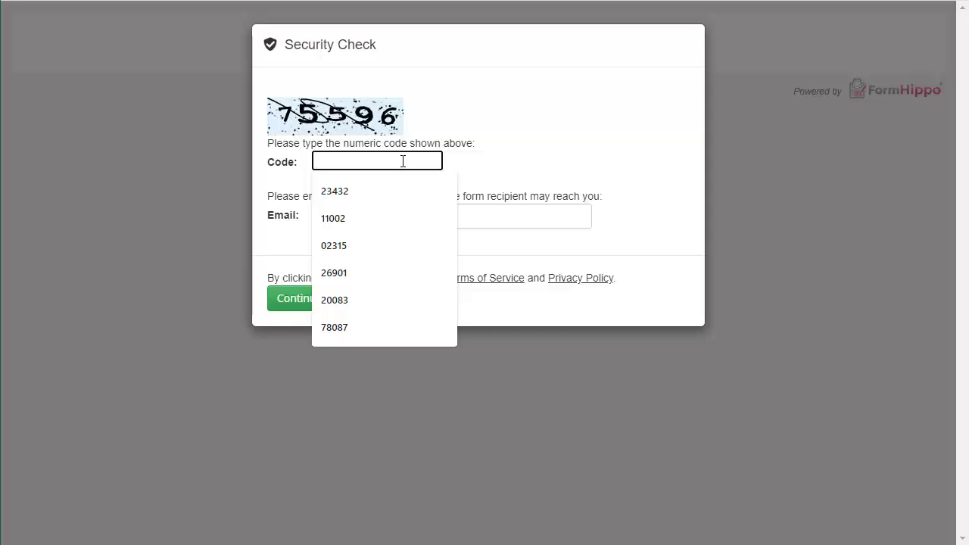
type("7")
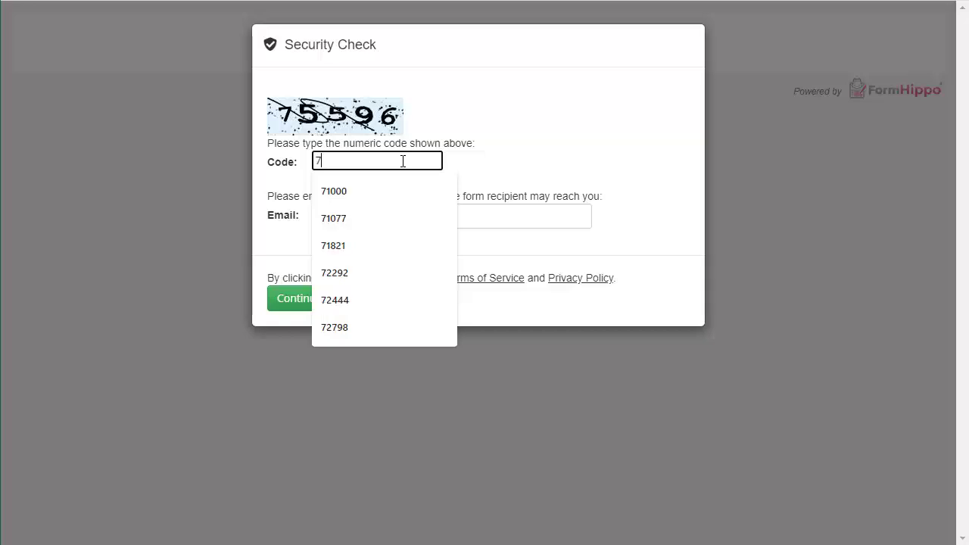
type("5596")
key("Tab")
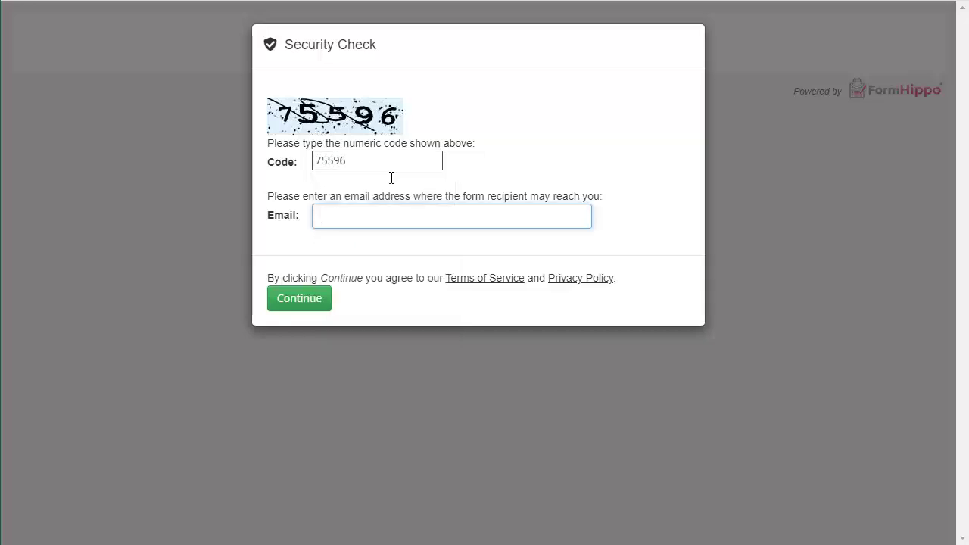
type("Test@test.com")
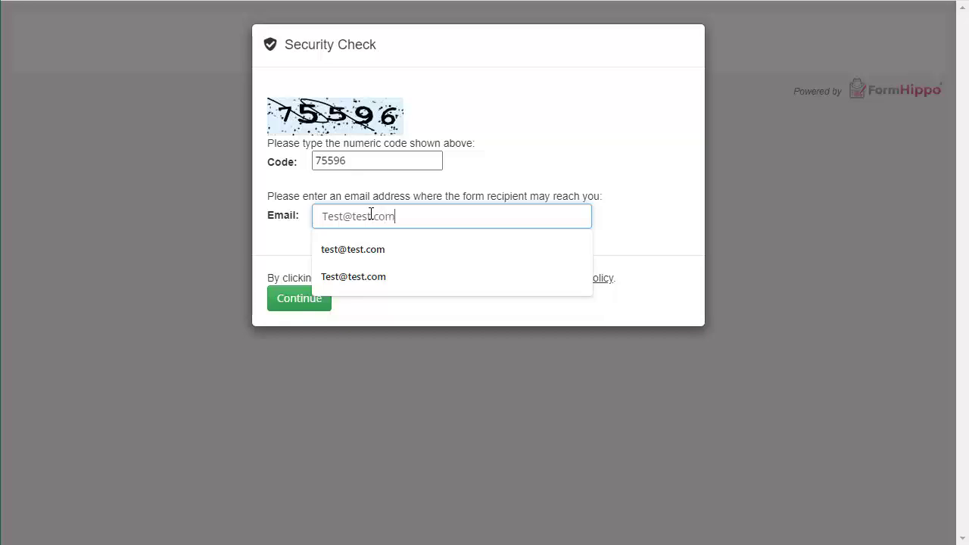
key("Tab")
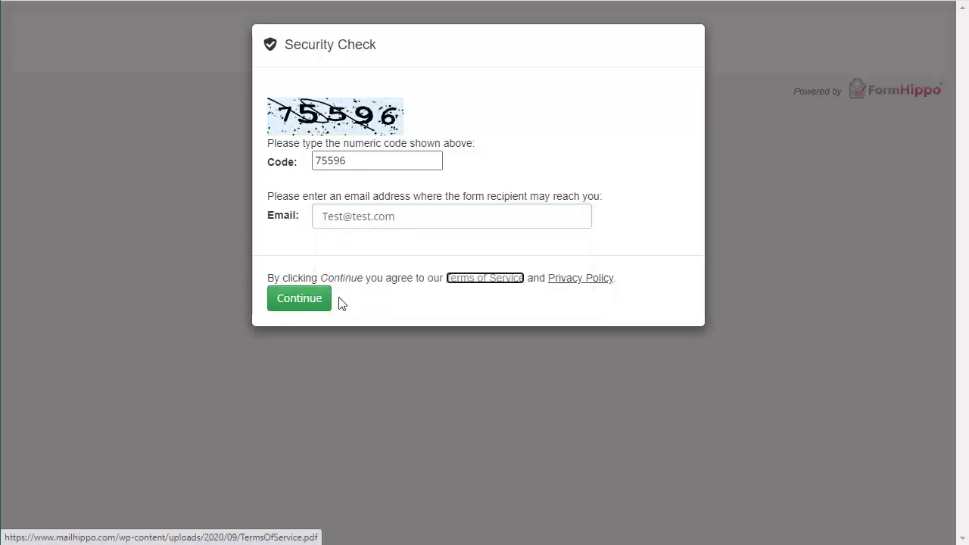
left_click(305, 303)
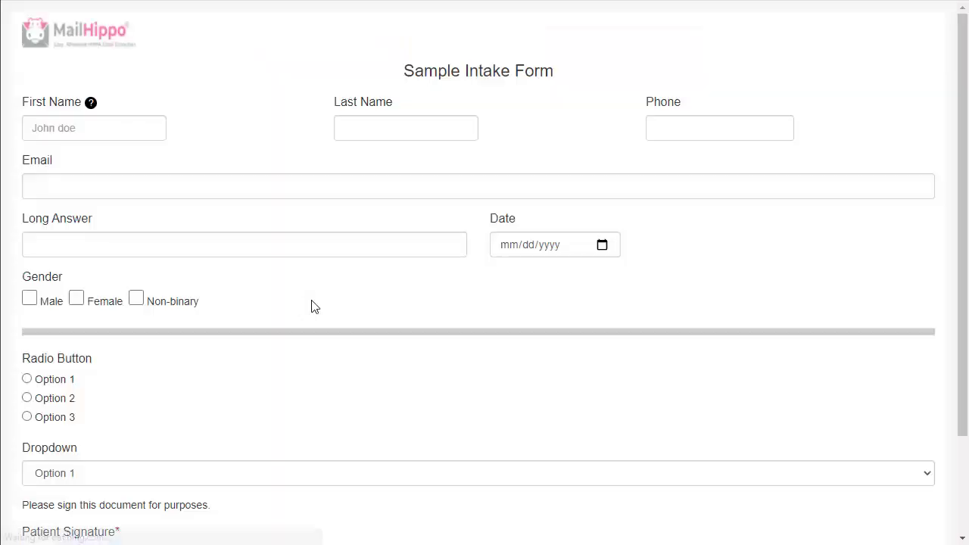
Sign the Patient Signature field with a typed signer name after accepting the e-signature disclosure
scroll(382, 267, "down", 2)
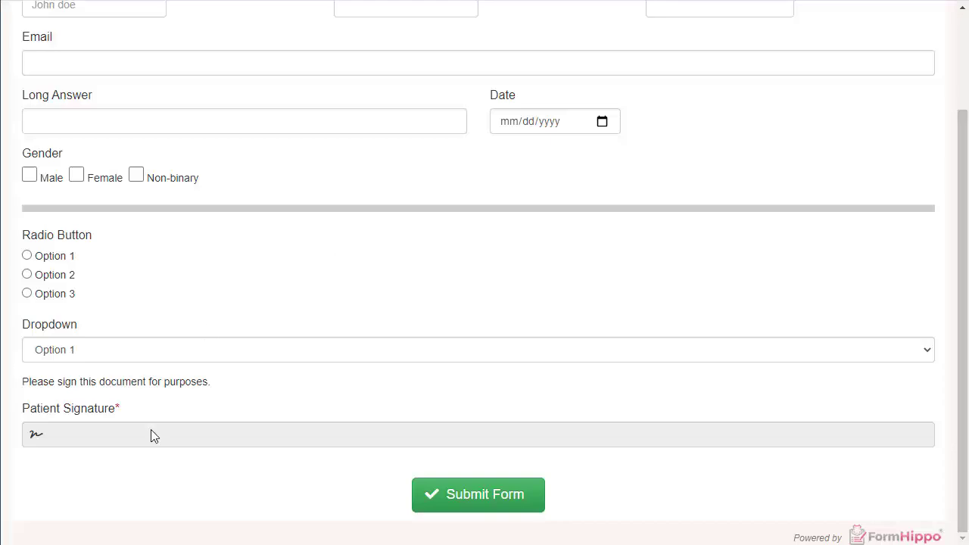
left_click(208, 438)
left_click(423, 148)
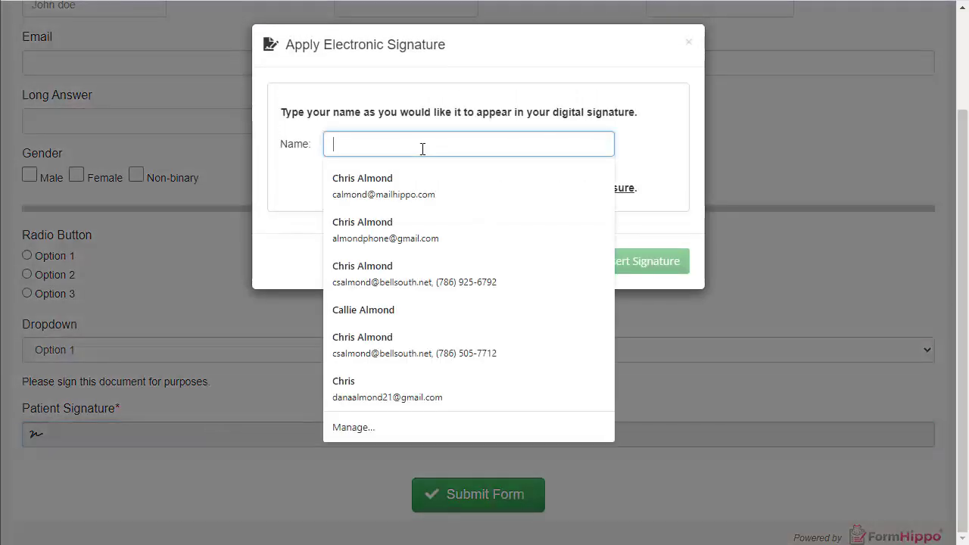
type("Test Person")
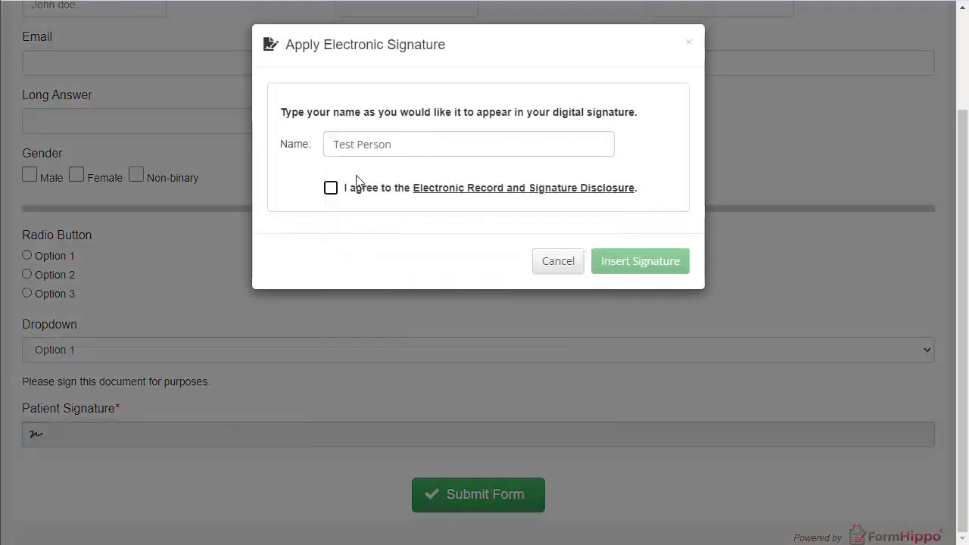
left_click(336, 190)
left_click(621, 264)
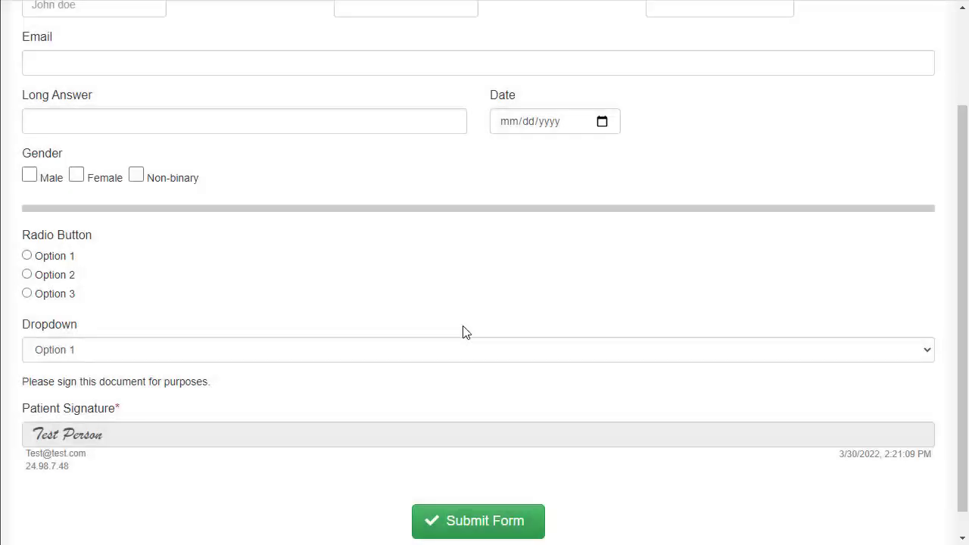
Choose Option 2 in the Dropdown and Radio Button fields, tick Male, and set the date to 03/15/2022
left_click(161, 351)
left_click(162, 381)
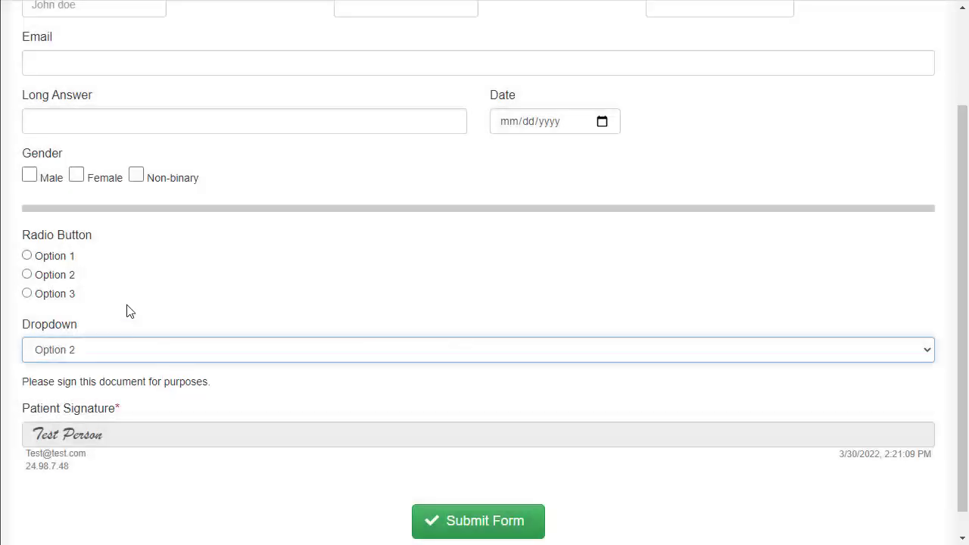
left_click(28, 275)
left_click(30, 175)
scroll(265, 275, "up", 2)
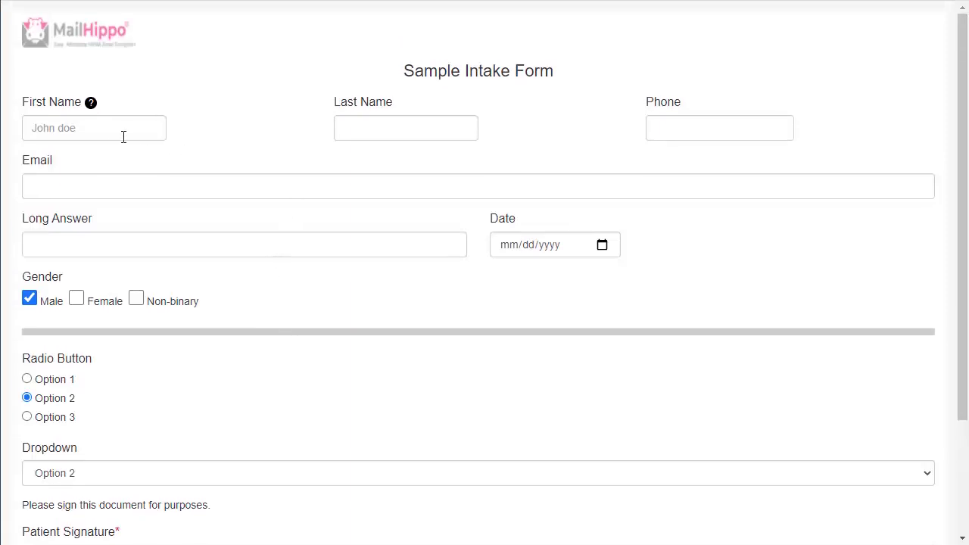
left_click(602, 245)
left_click(551, 367)
Submit the completed intake form and acknowledge the success notice
scroll(452, 492, "down", 2)
left_click(468, 494)
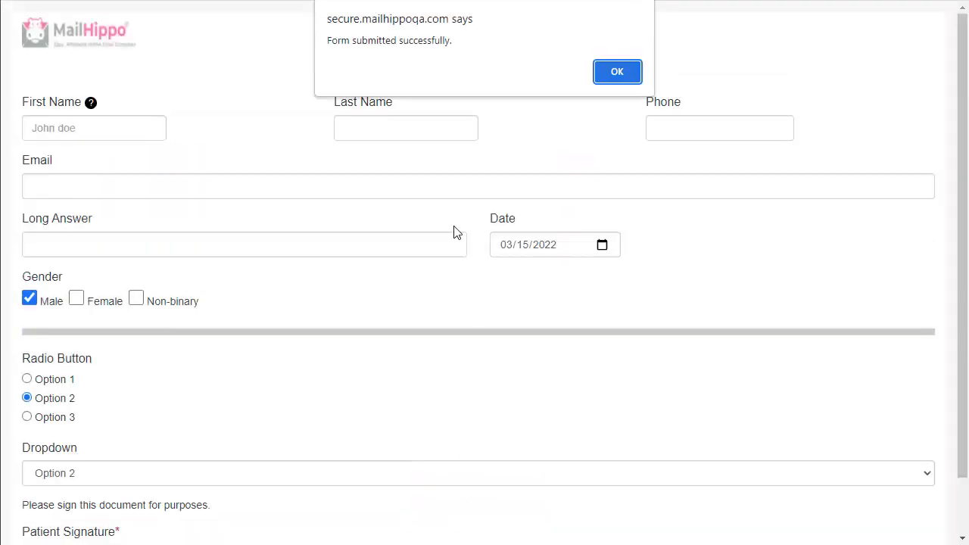
left_click(616, 76)
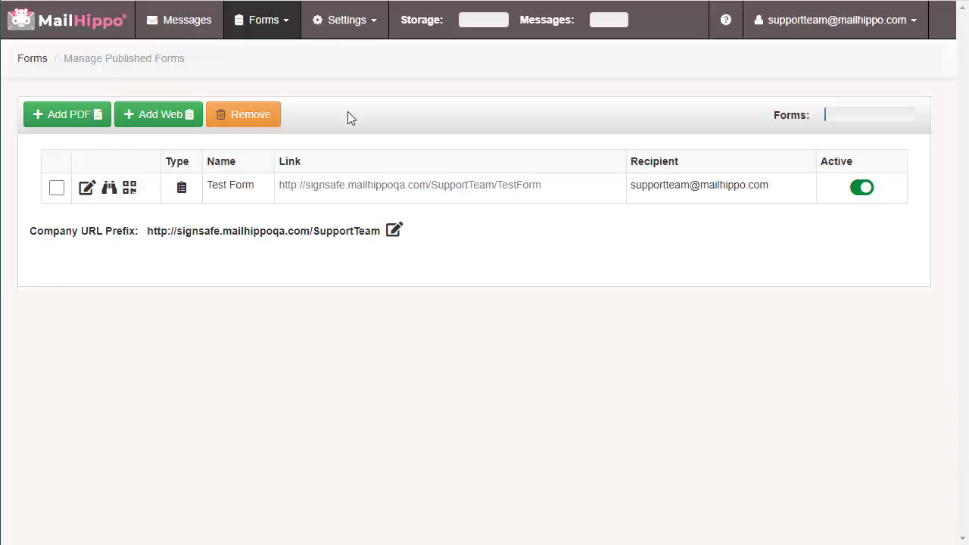
Open the New Completed Form: Test Form message and its downloaded TestForm_97756.html attachment
left_click(182, 28)
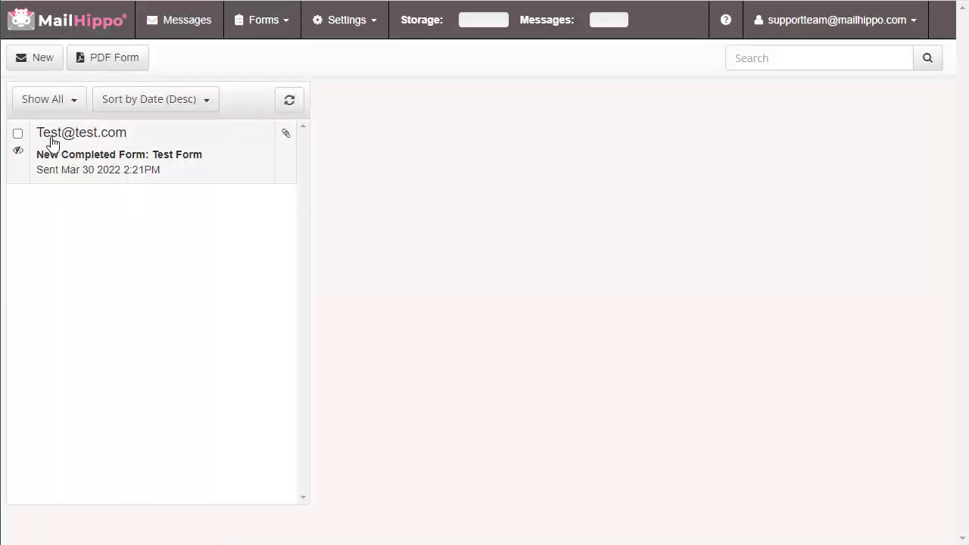
left_click(112, 159)
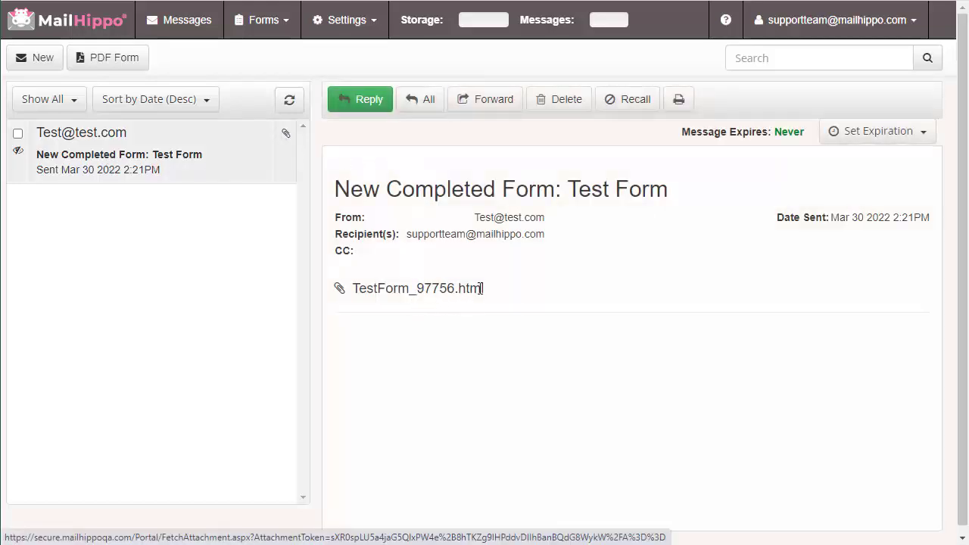
left_click(399, 295)
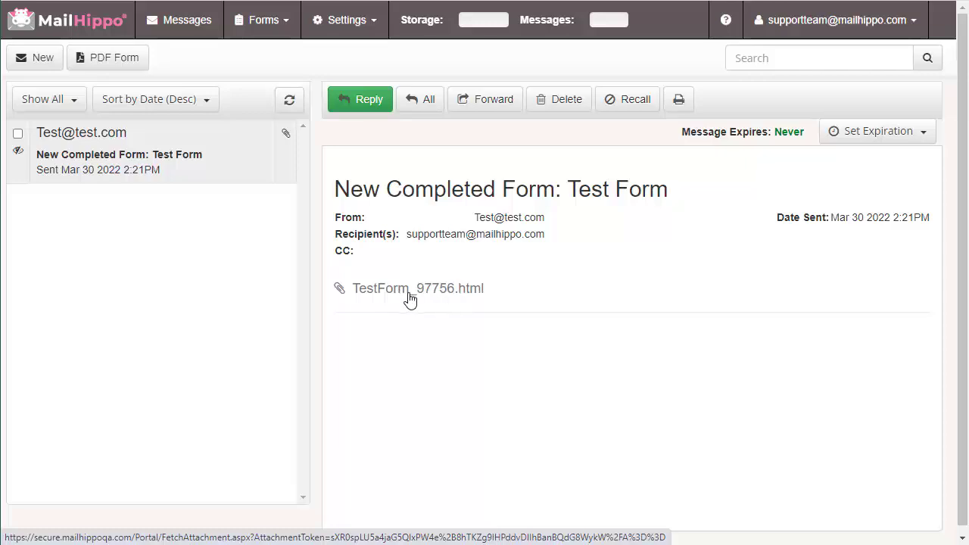
left_click(109, 526)
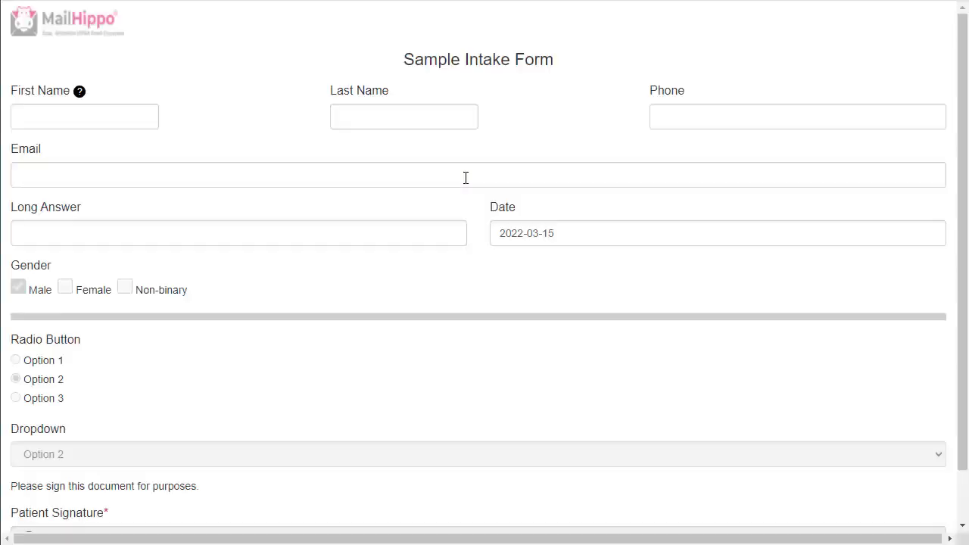
Review the submitted answers in the attachment, then return to the published forms list
scroll(458, 296, "down", 1)
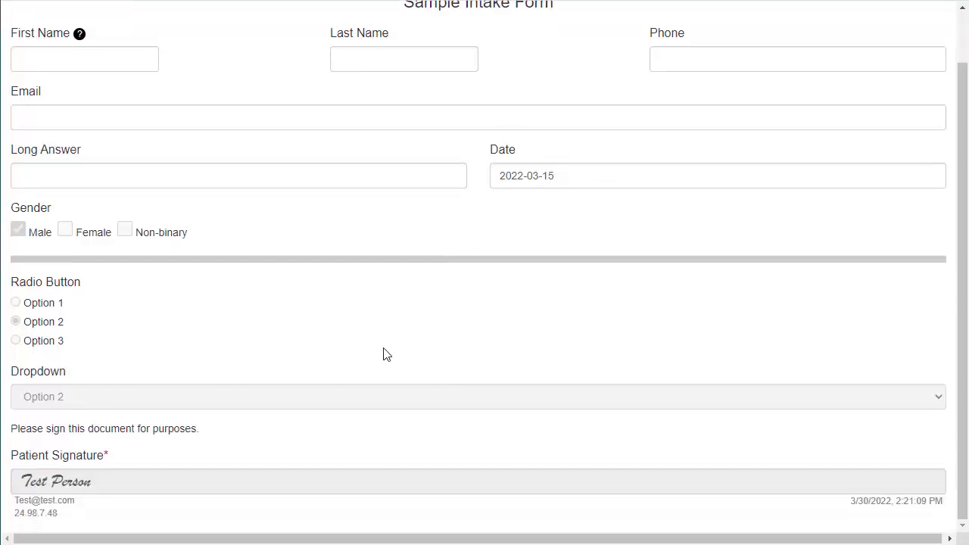
scroll(318, 416, "up", 1)
scroll(136, 495, "down", 1)
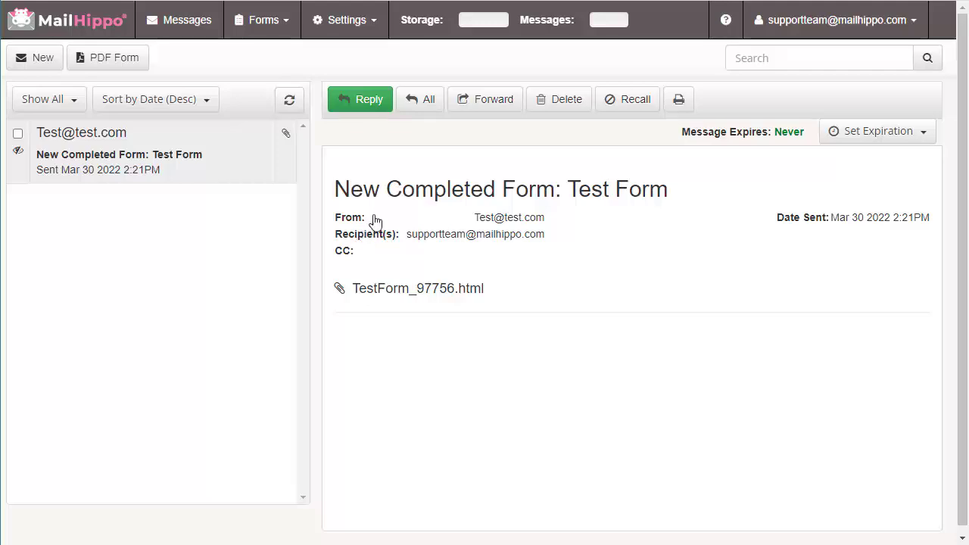
left_click(270, 29)
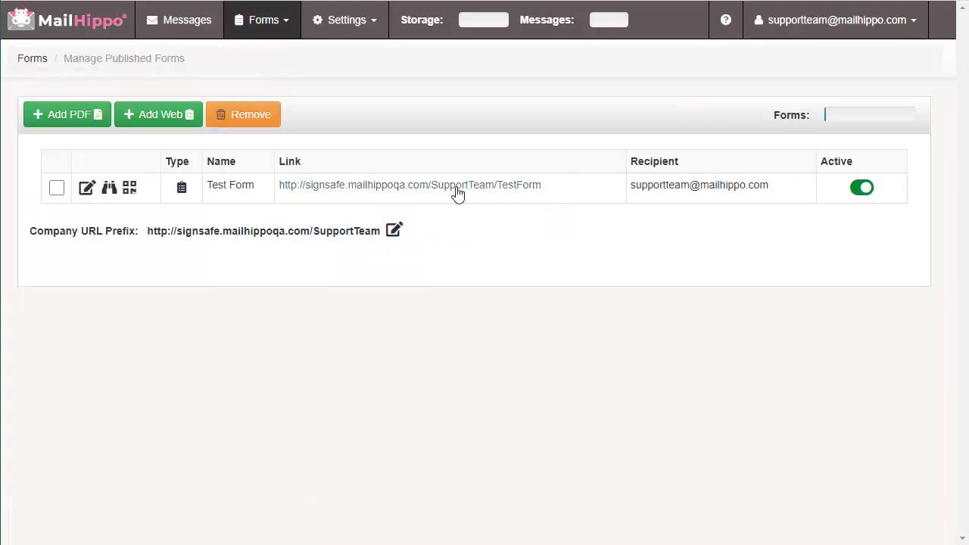
Copy the Test Form's link address and its form URL from the QR code window
right_click(342, 193)
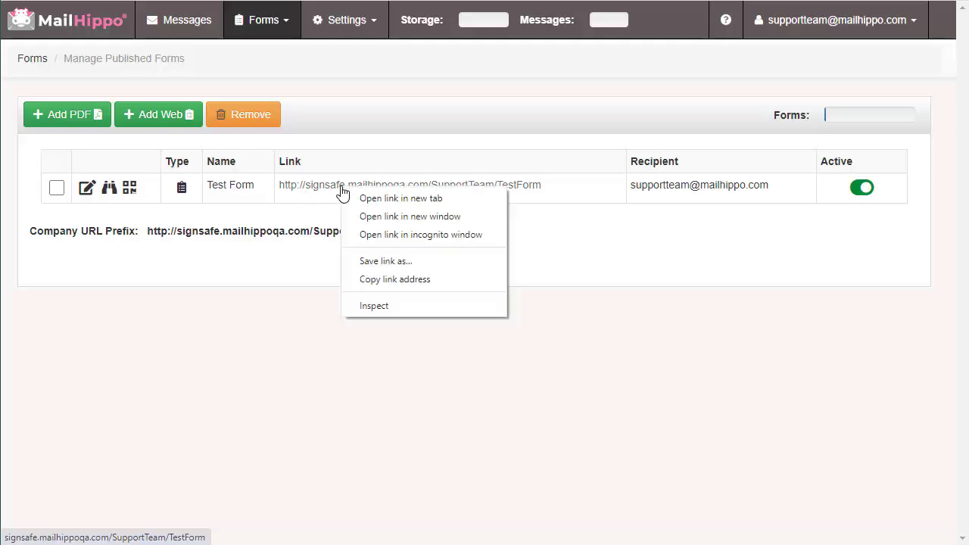
left_click(403, 287)
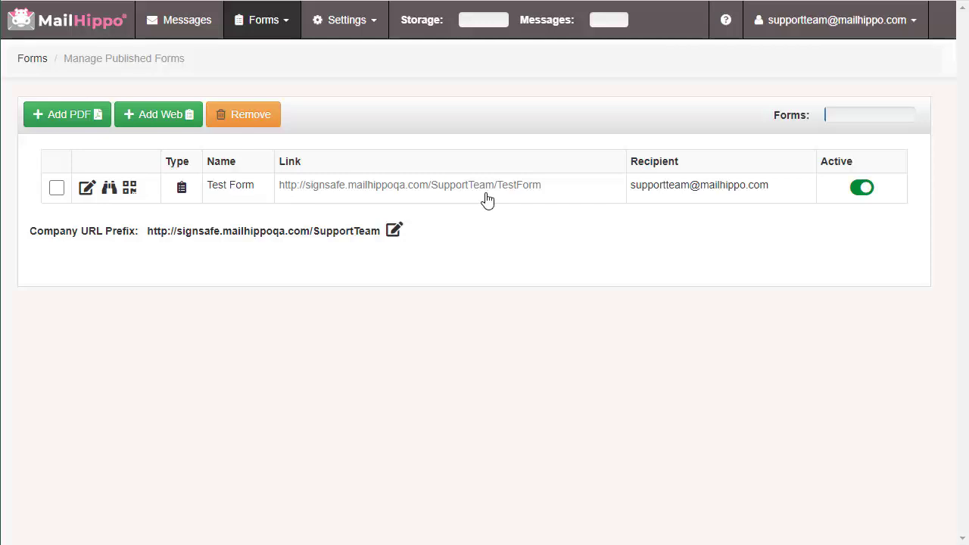
left_click(129, 190)
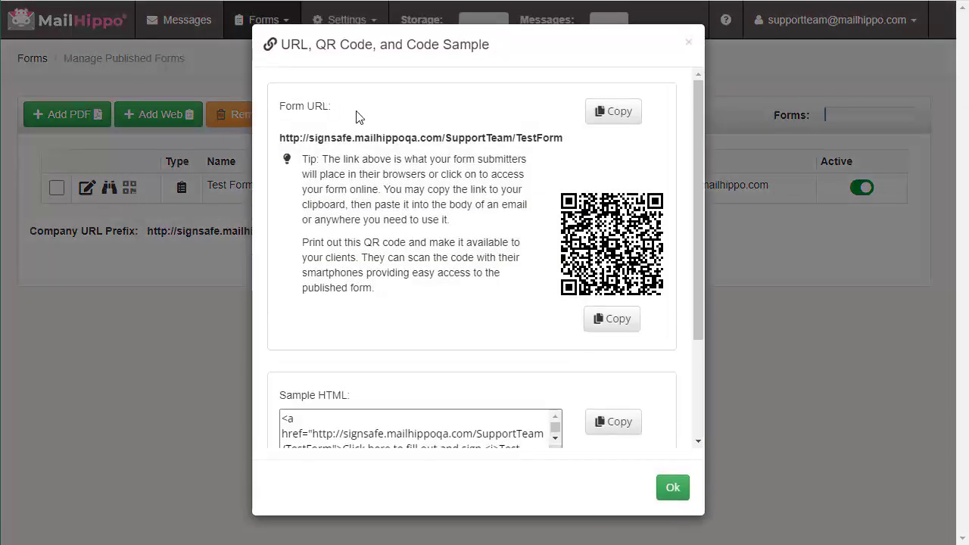
left_click(617, 115)
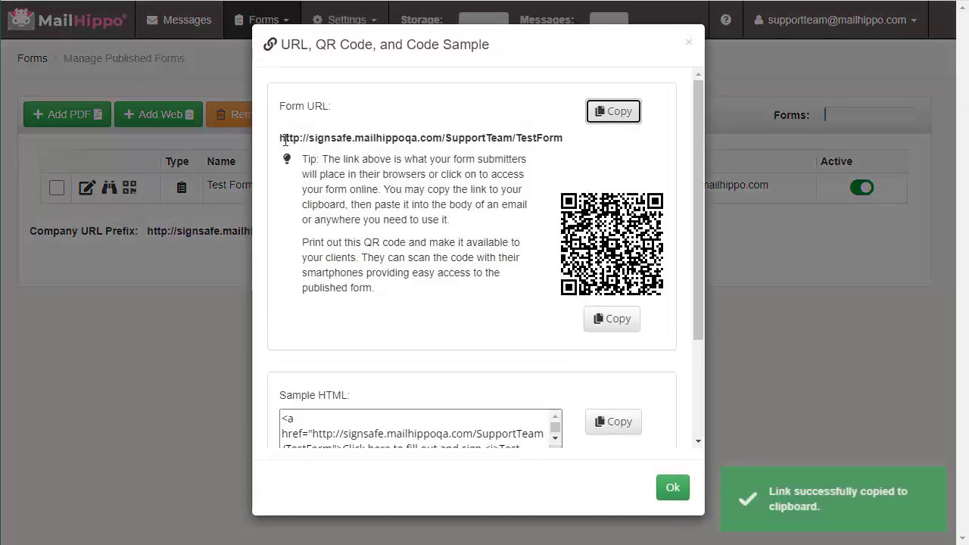
left_click_drag(281, 137, 564, 137)
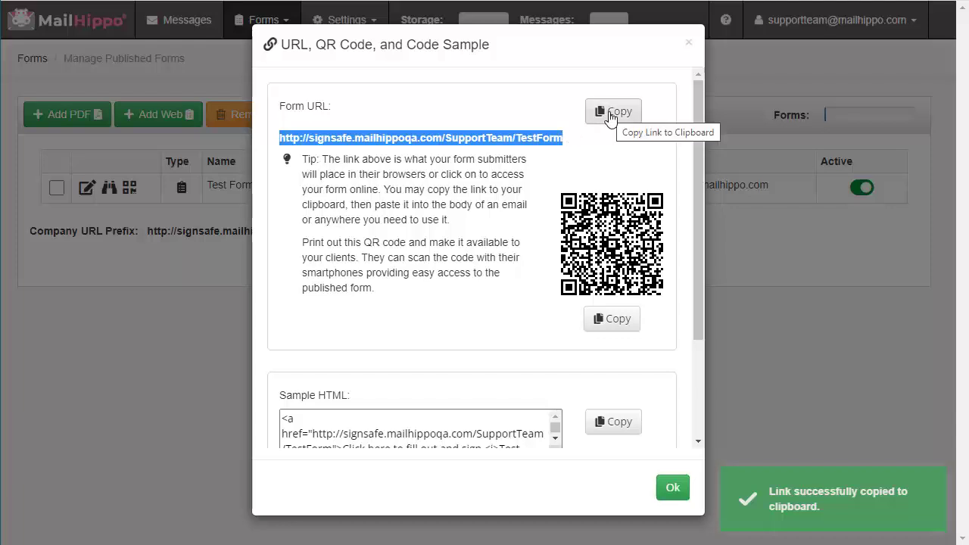
Review the QR code and select the sample HTML embed code, then close the window
scroll(469, 262, "down", 2)
scroll(467, 262, "up", 1)
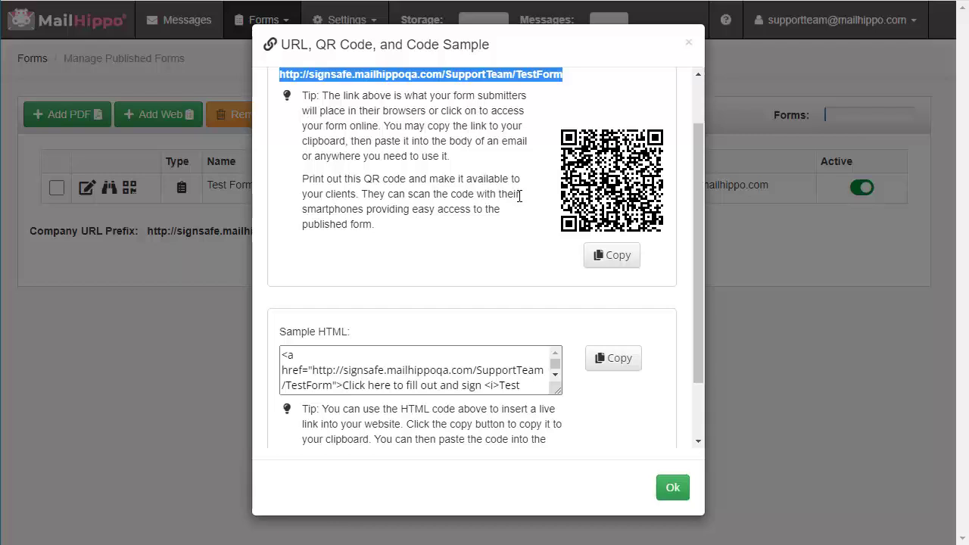
scroll(400, 346, "down", 1)
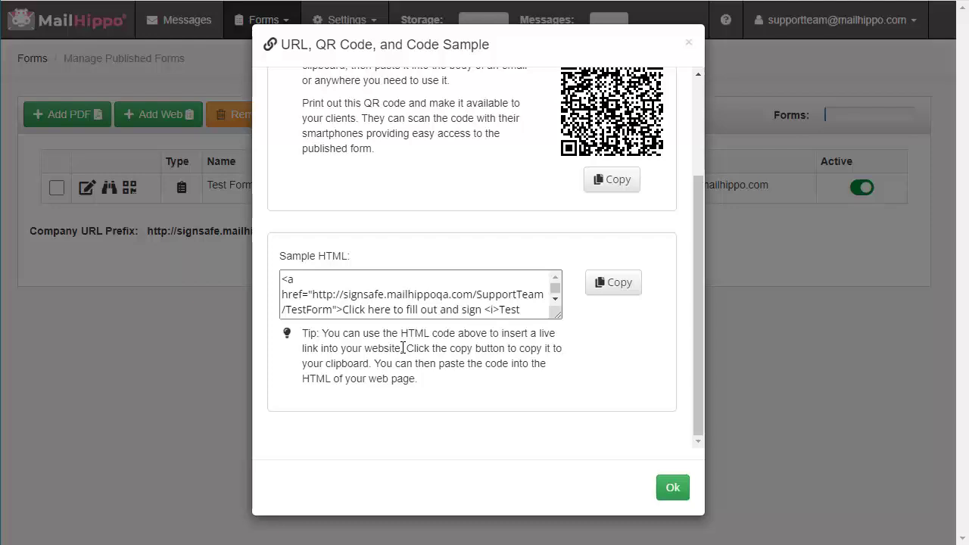
left_click(399, 312)
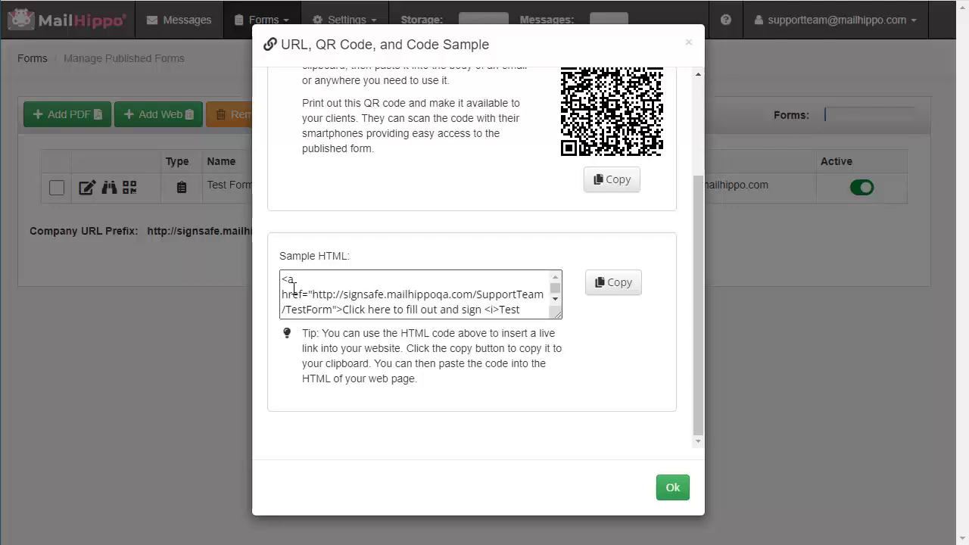
left_click_drag(285, 280, 487, 314)
left_click(427, 313)
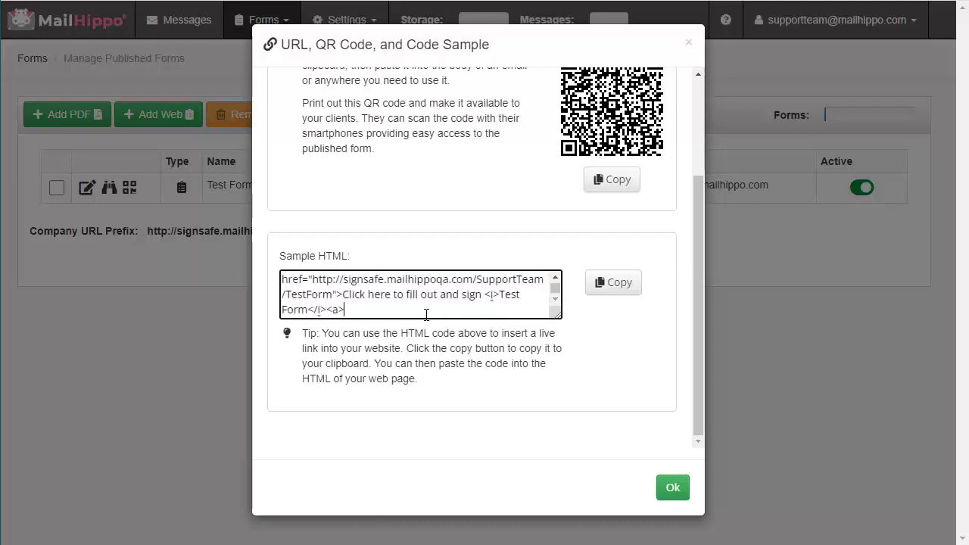
left_click(673, 491)
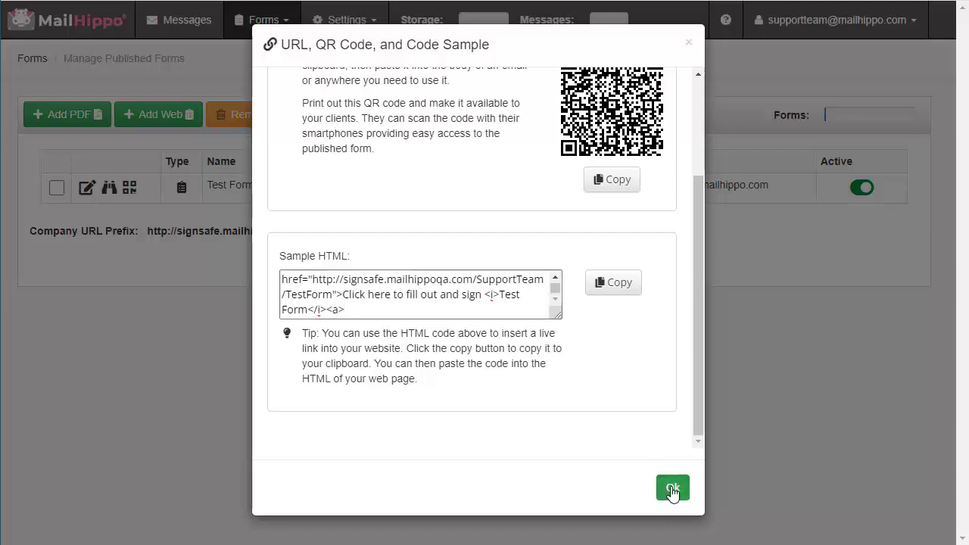